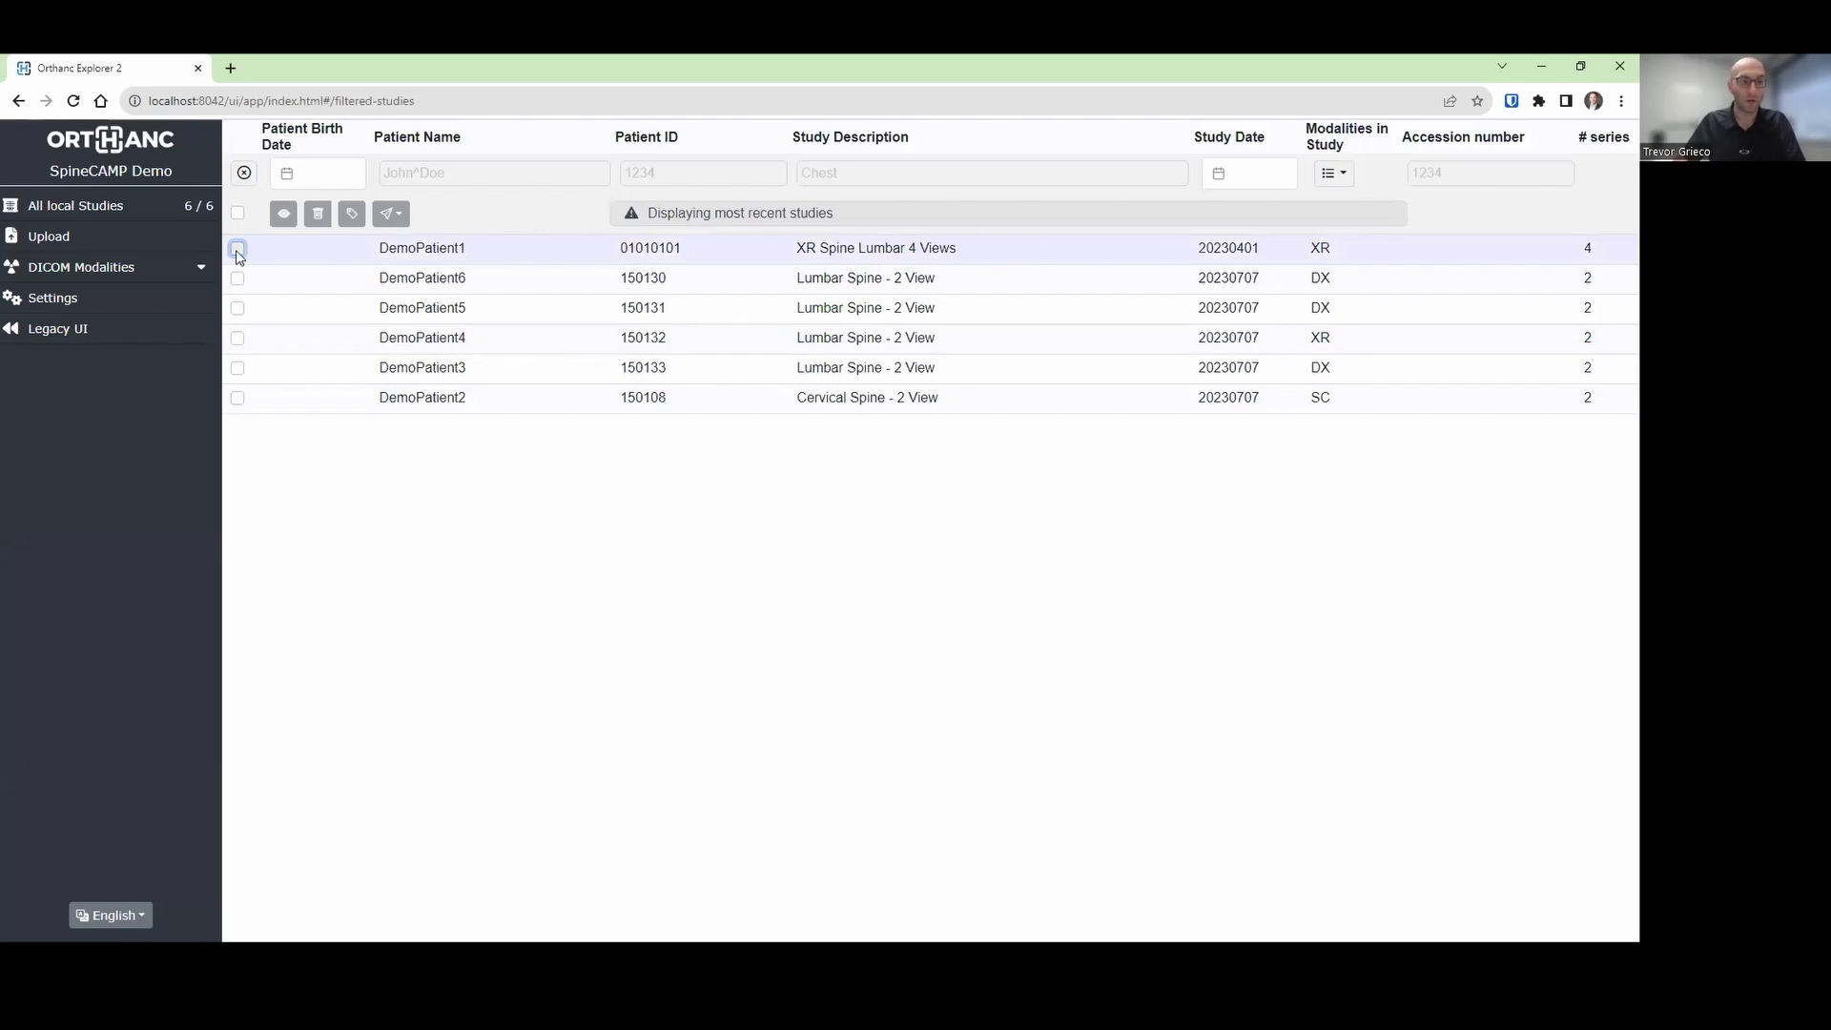
Step: Send the XR Spine Lumbar 4 Views study to the SpineCAMP DICOM node
{"action": "left_click", "coordinate": [237, 249]}
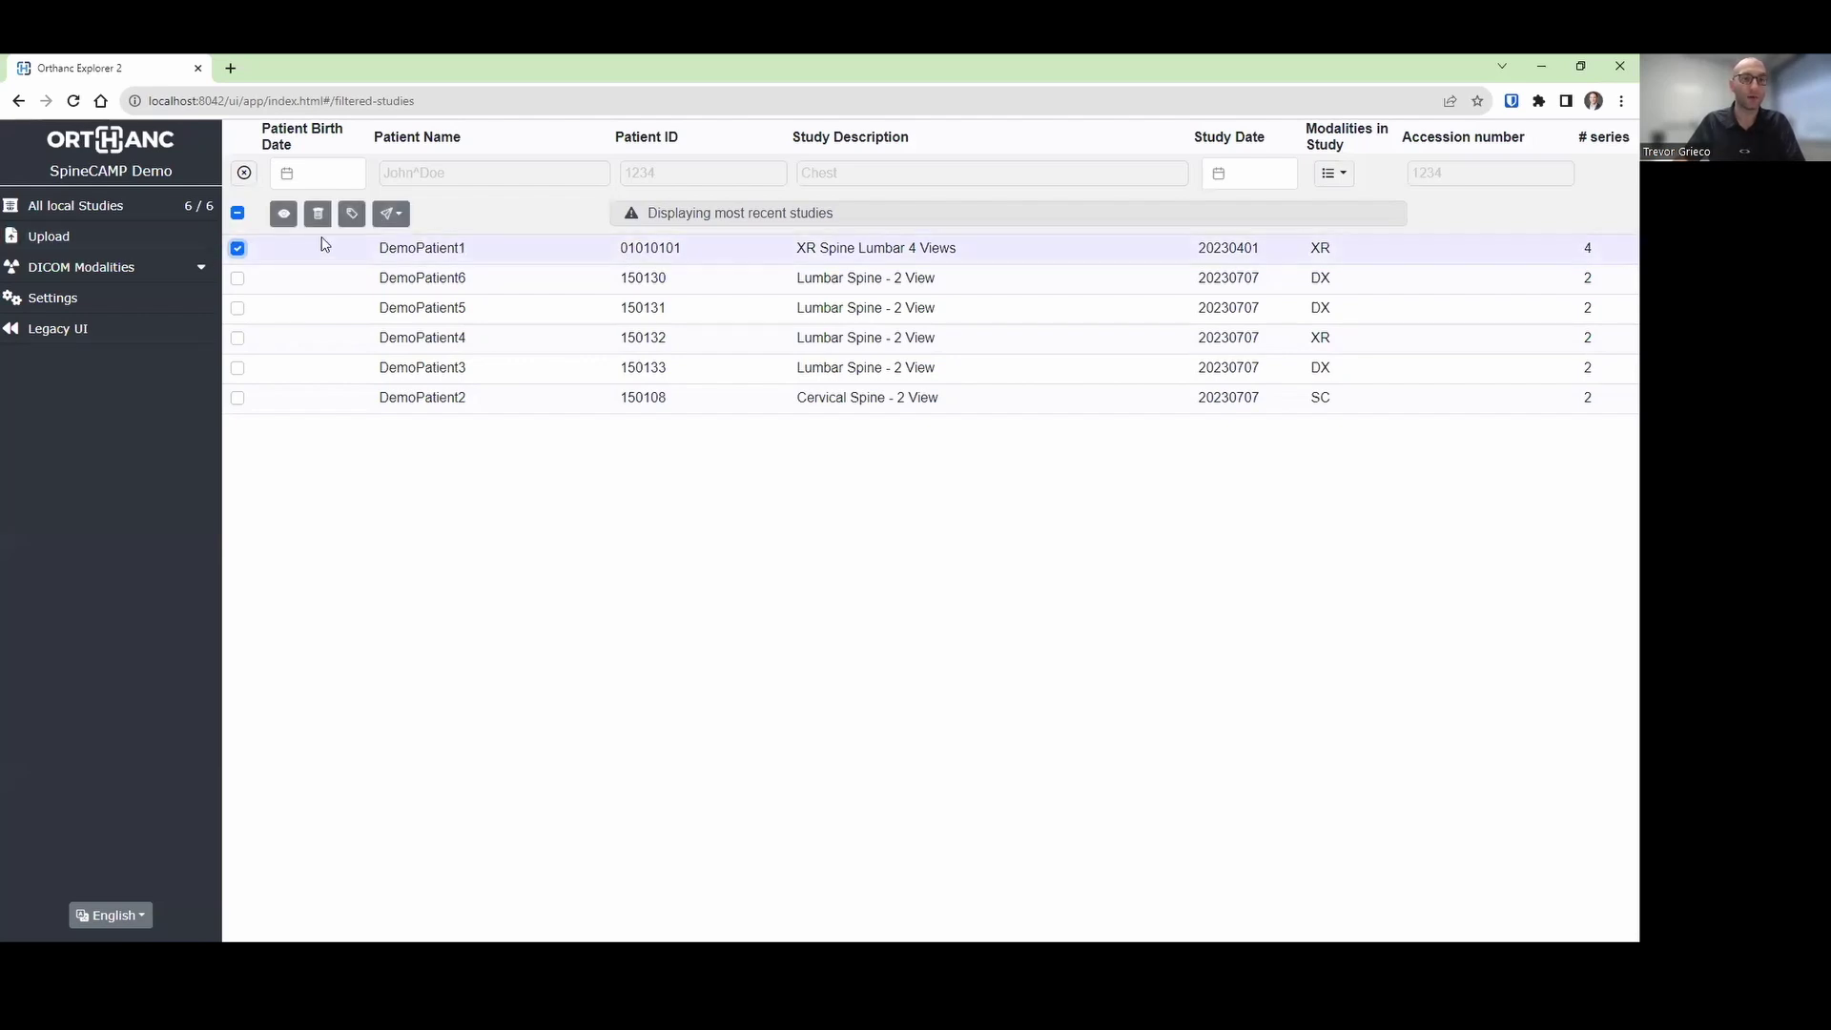
{"action": "left_click", "coordinate": [392, 214]}
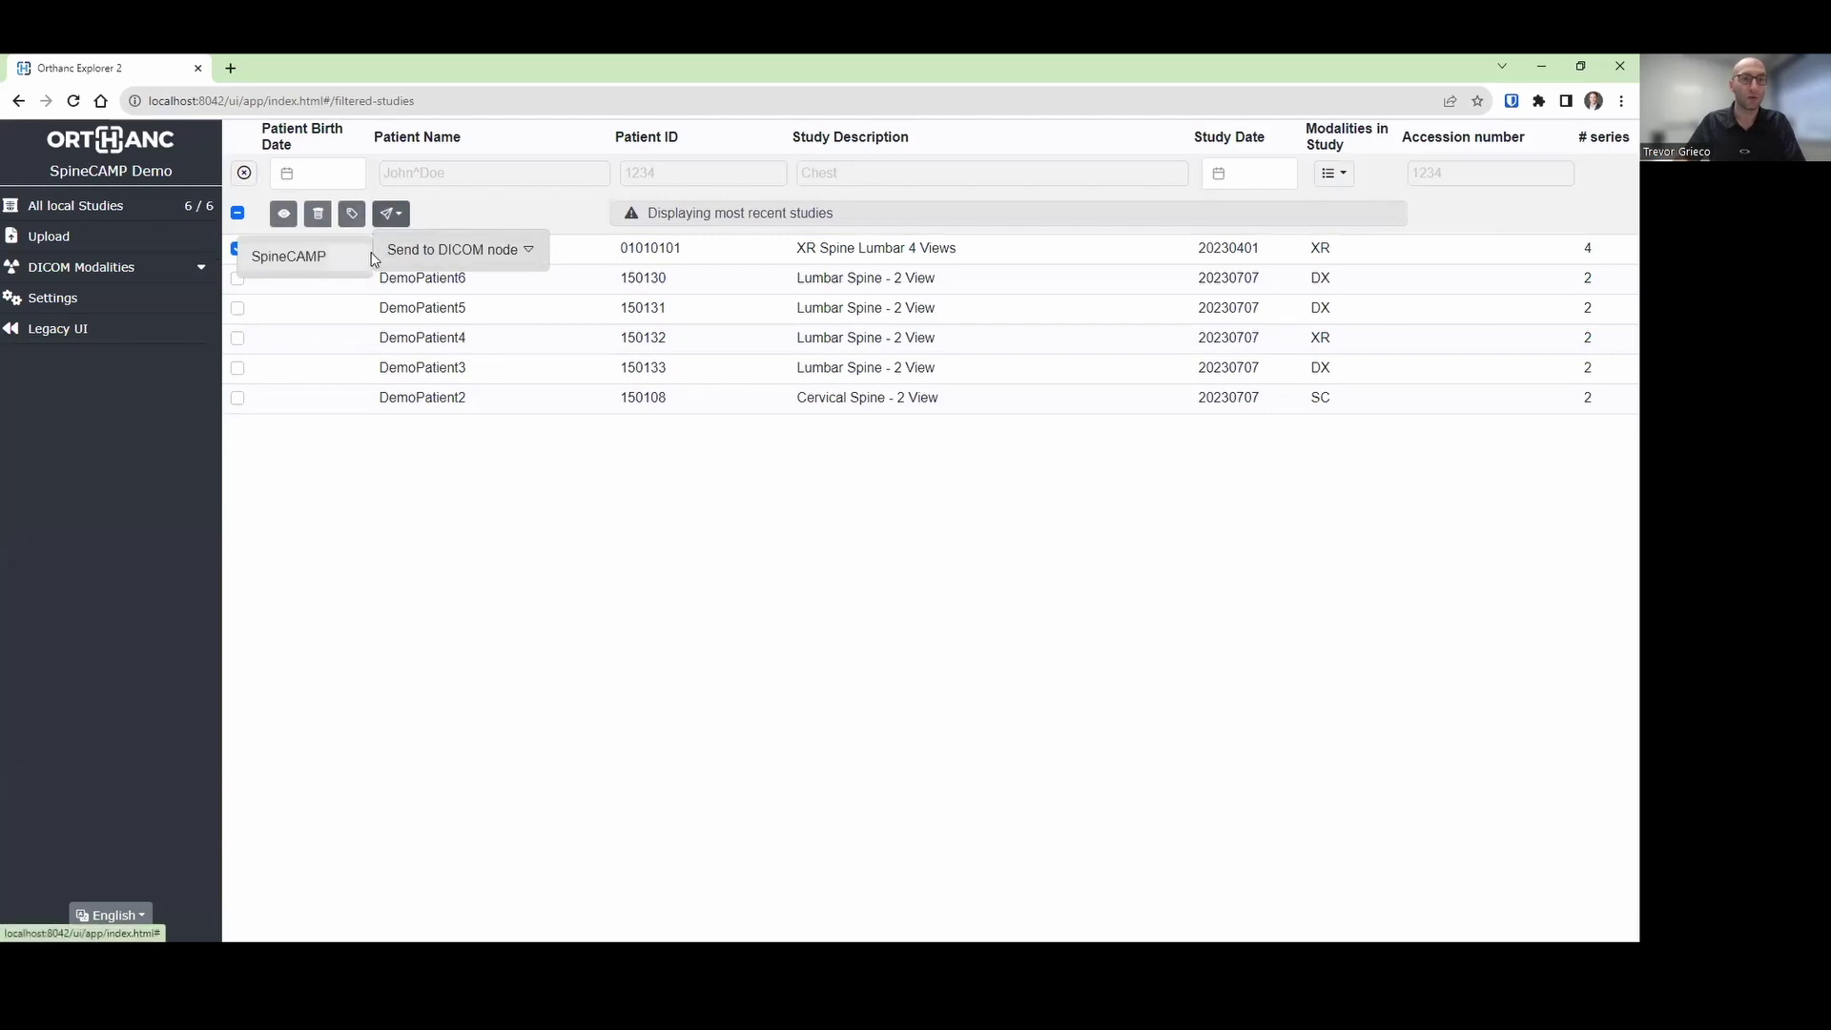
{"action": "left_click", "coordinate": [306, 258]}
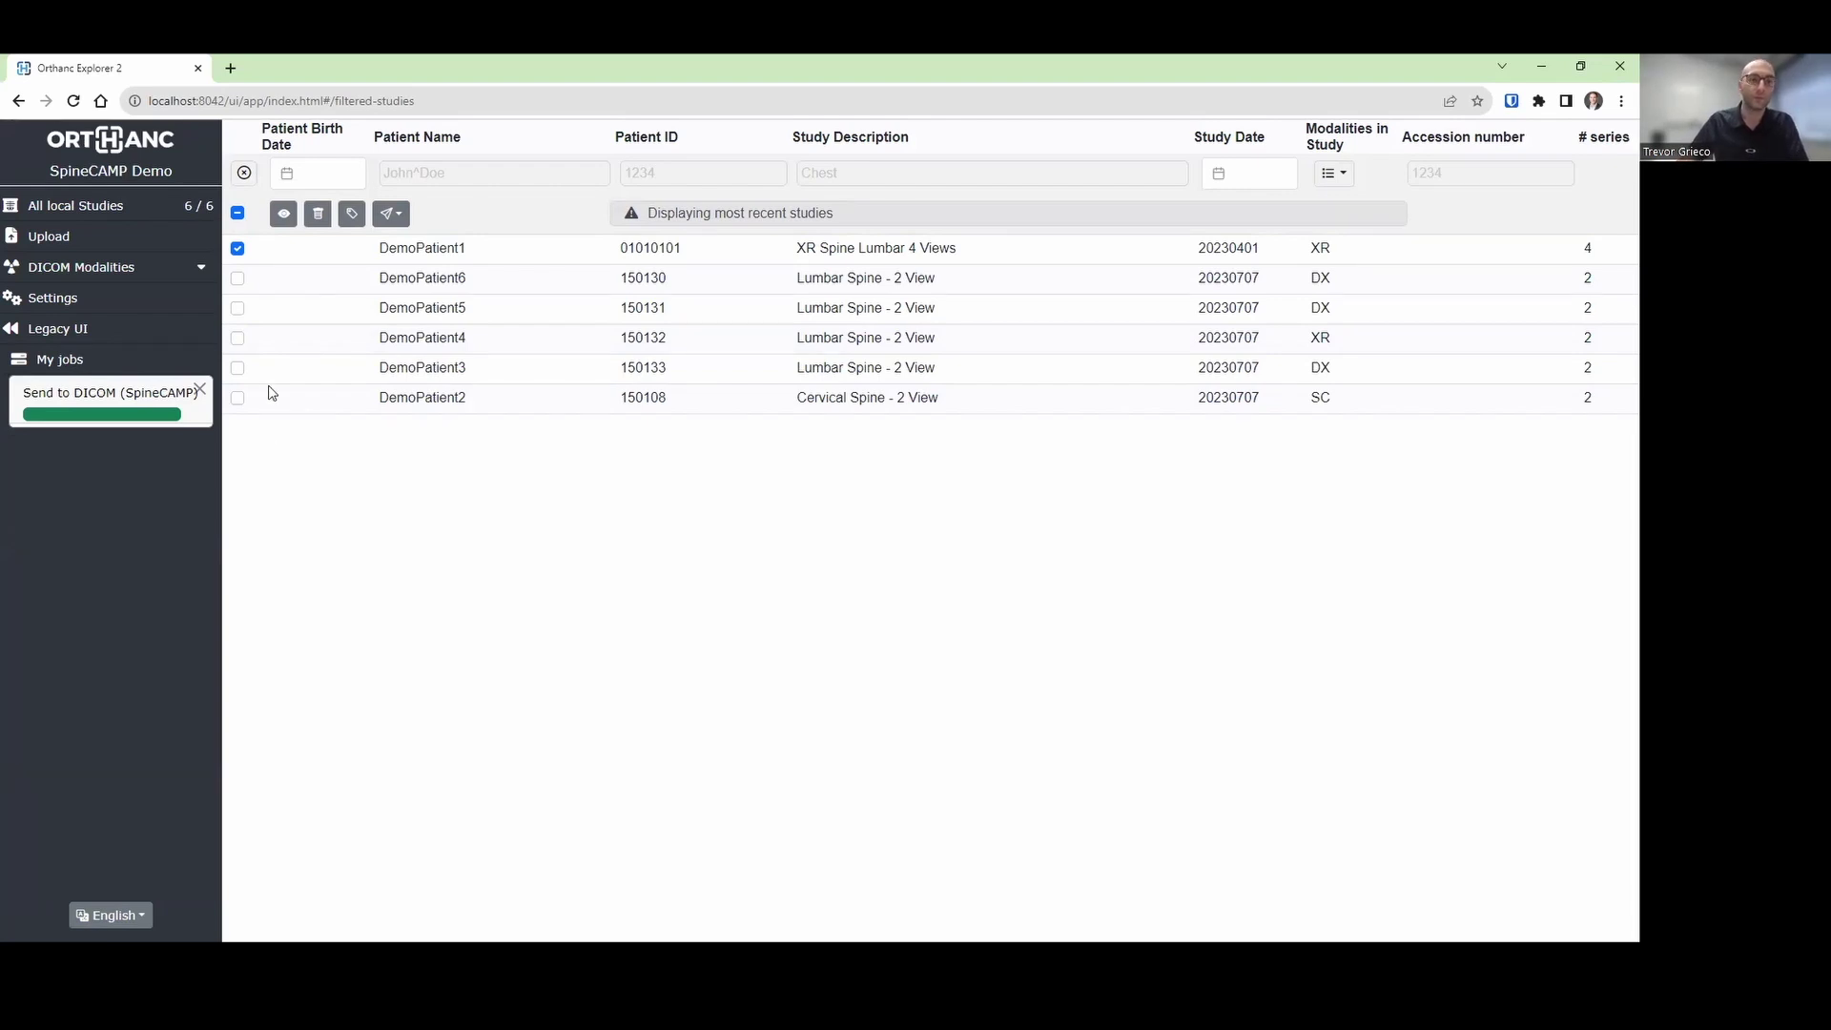
Step: Open the study in Stone Web Viewer, list series by name, and view the LAT, FLEX and EXT X-rays
{"action": "left_click", "coordinate": [279, 223]}
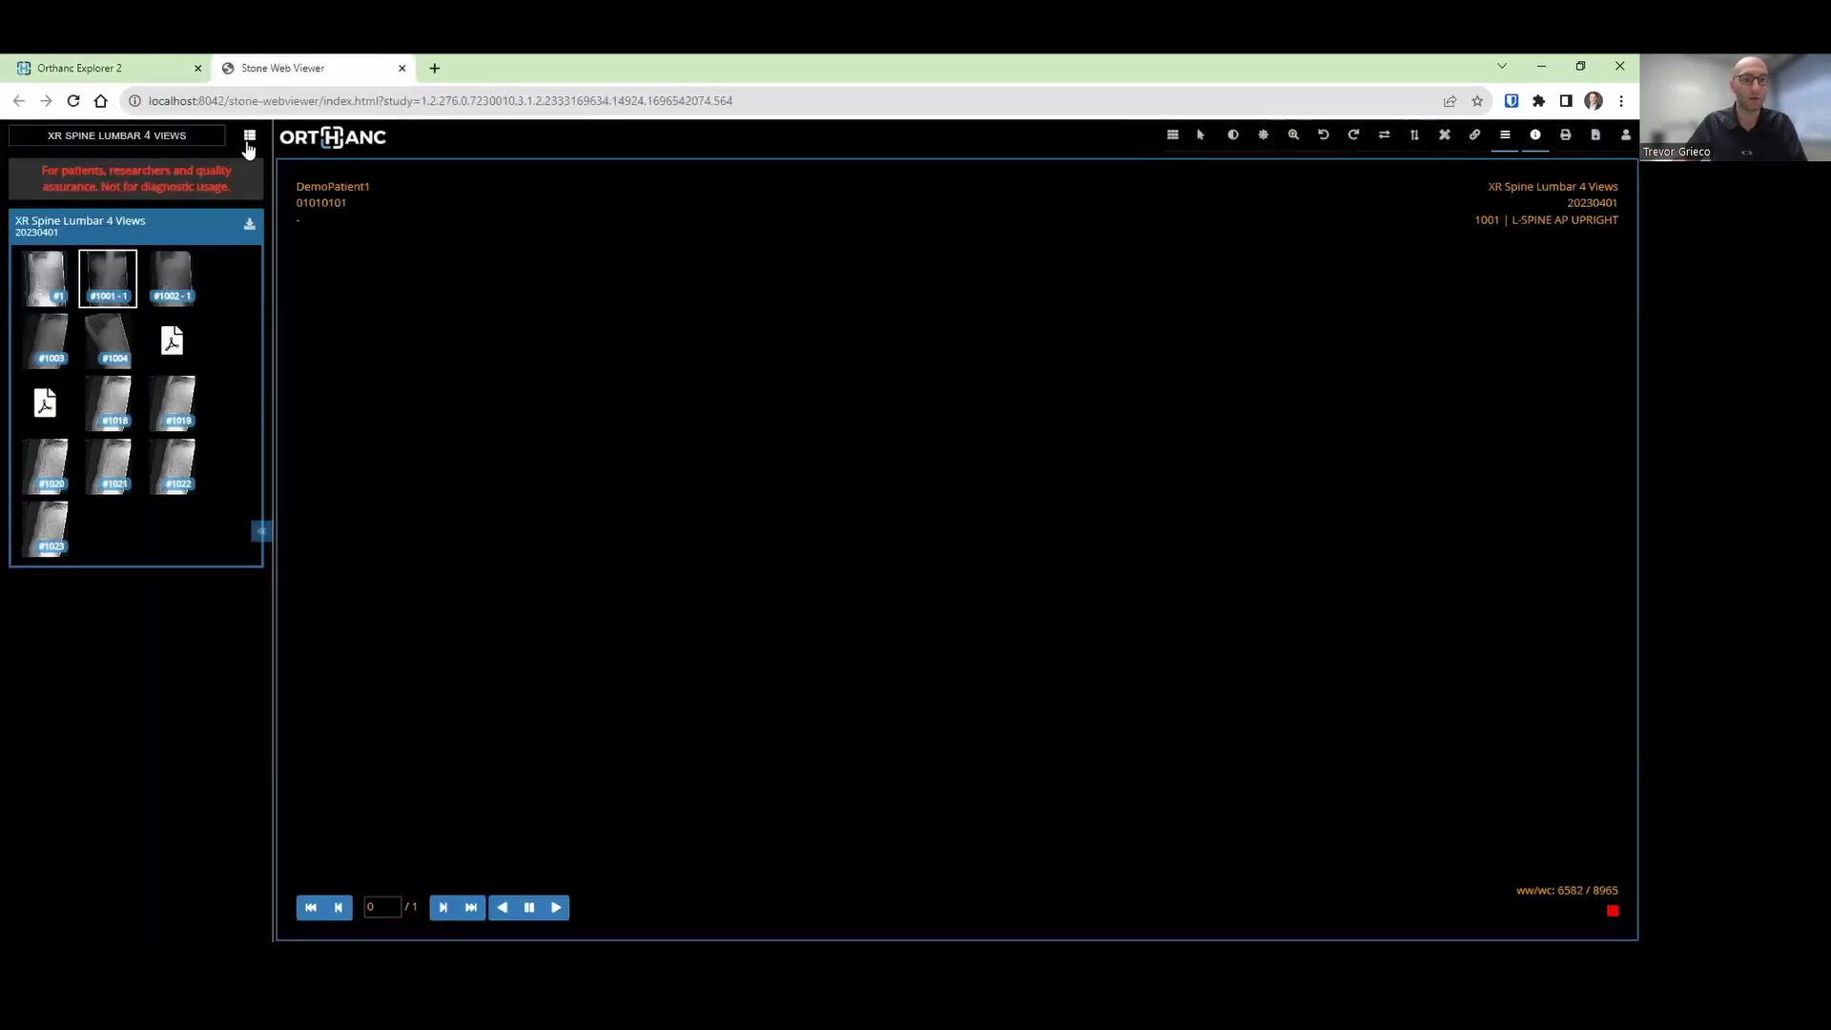
{"action": "left_click", "coordinate": [249, 138]}
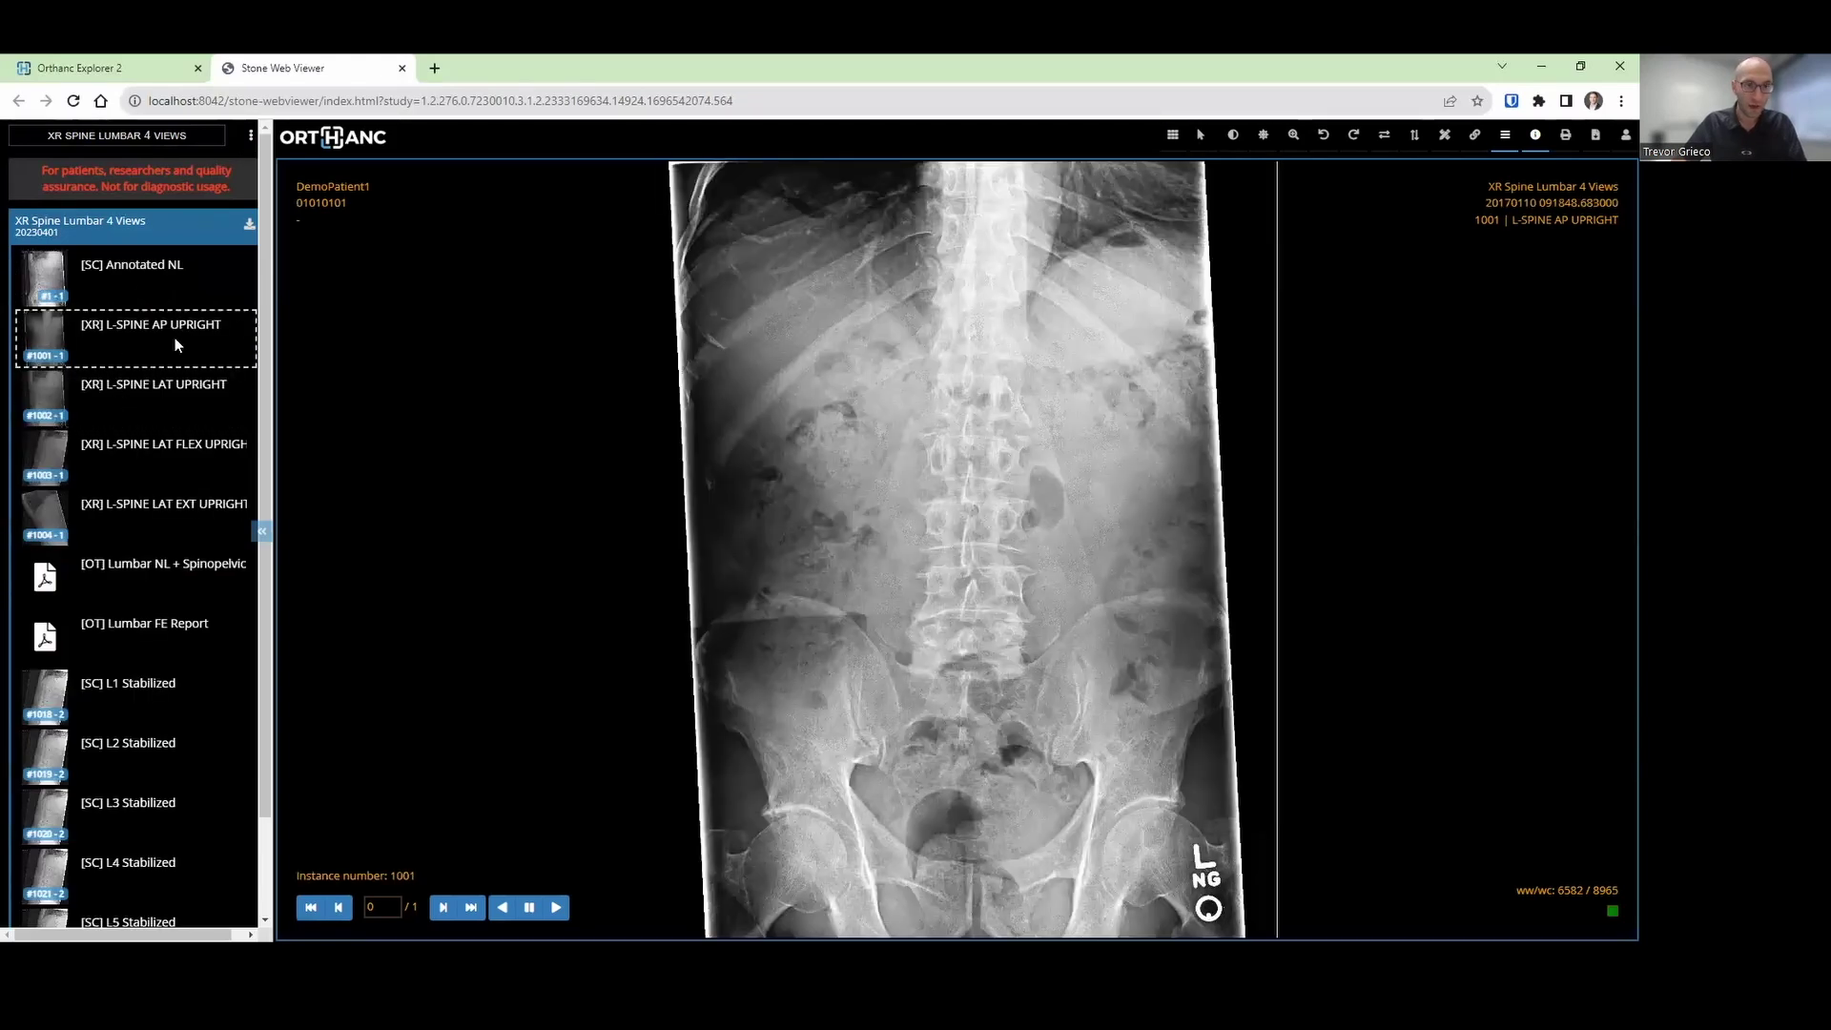
{"action": "left_click", "coordinate": [165, 411]}
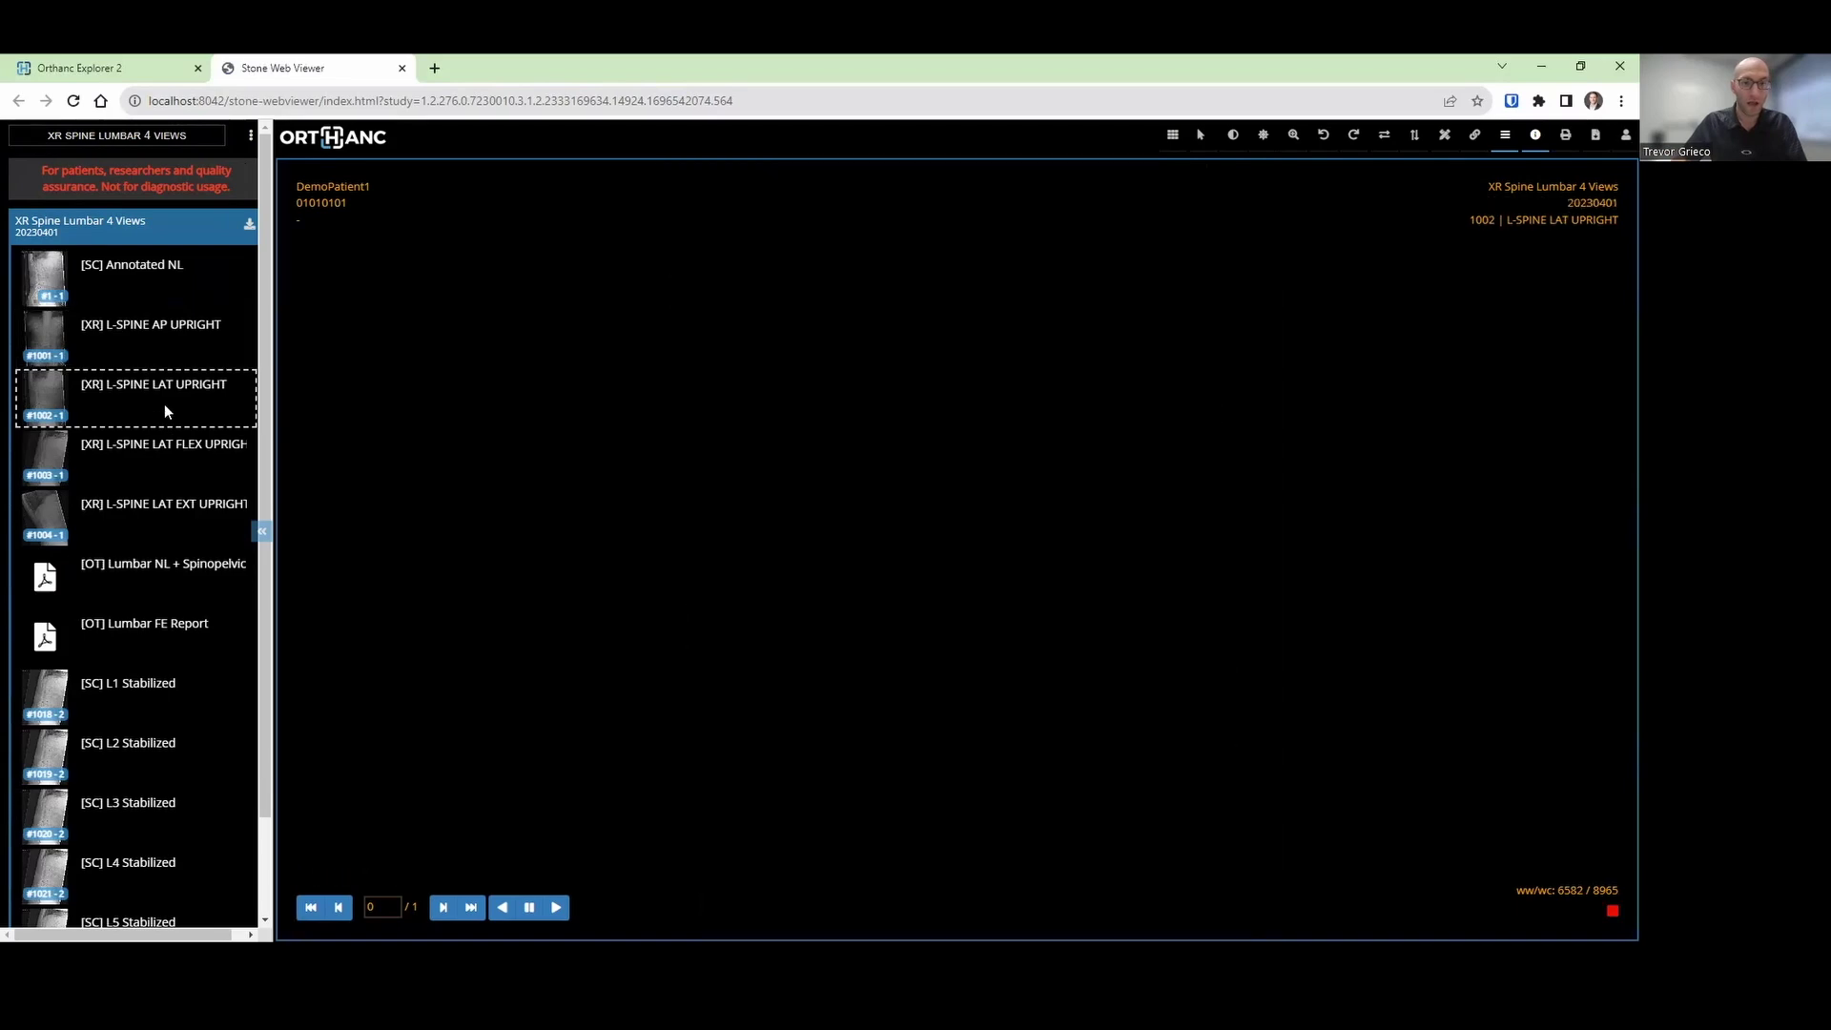
{"action": "left_click", "coordinate": [144, 465]}
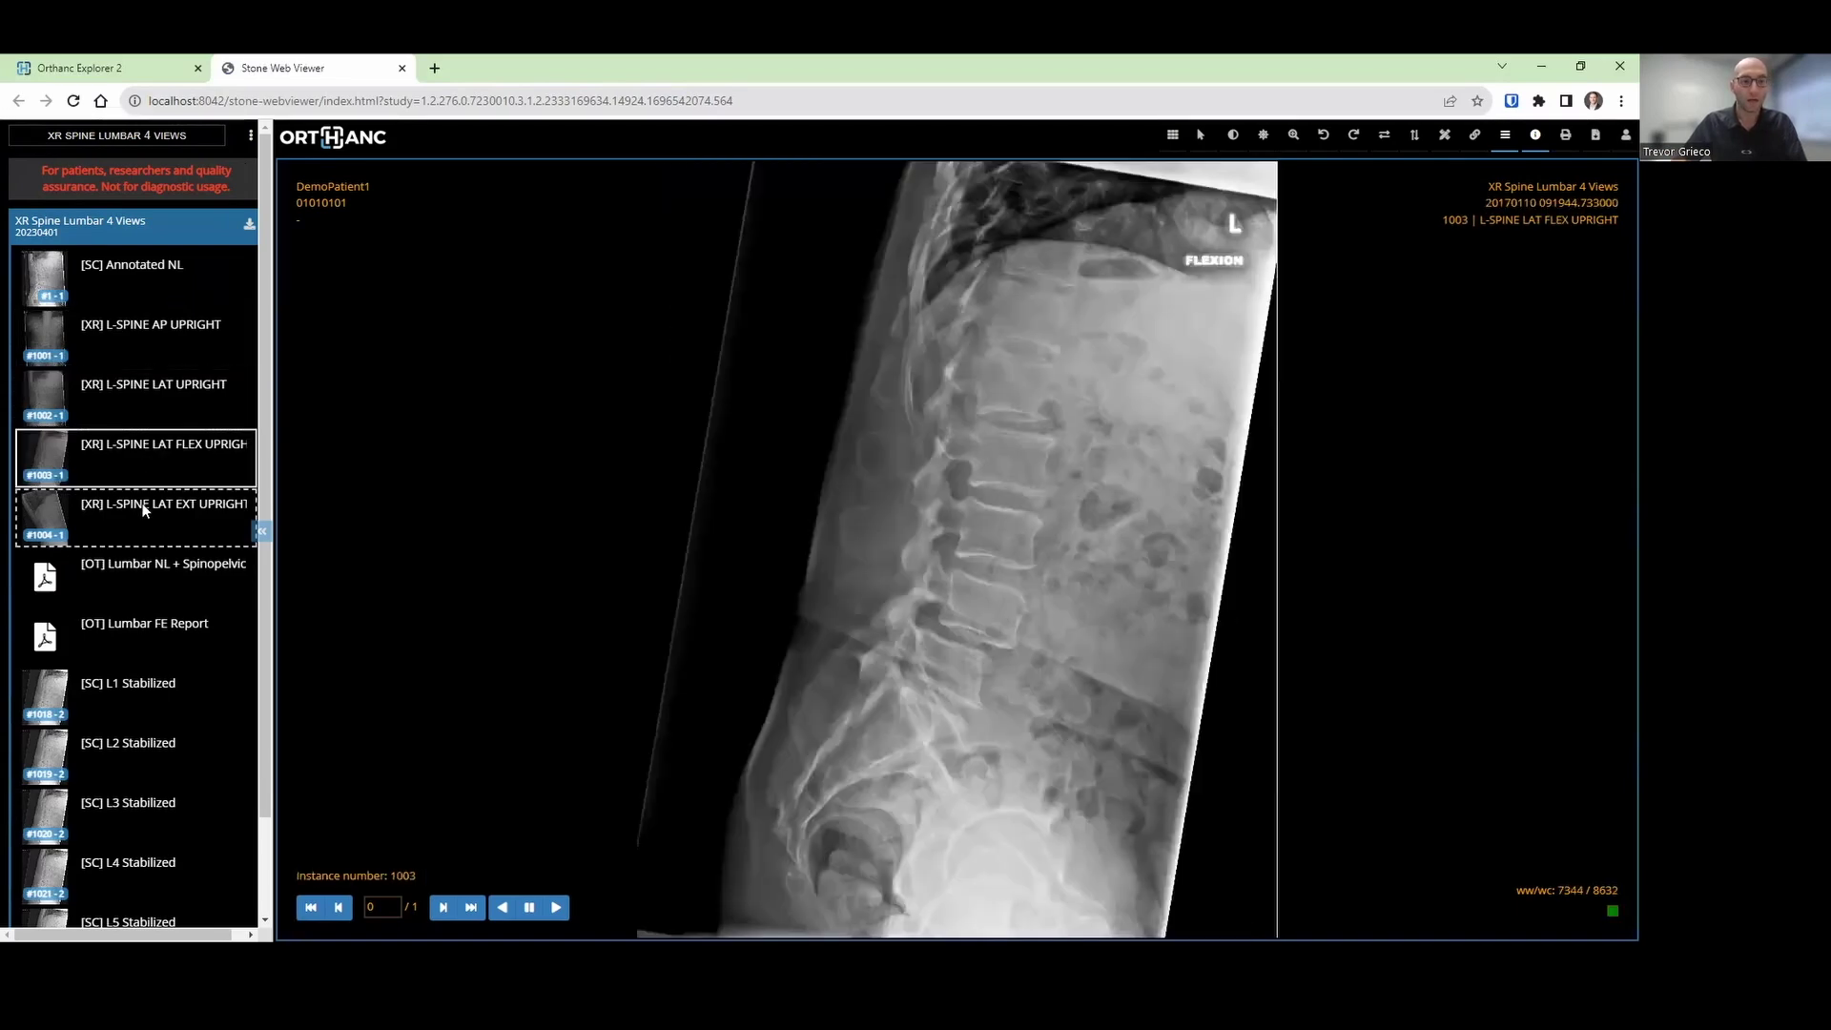
{"action": "left_click", "coordinate": [144, 510]}
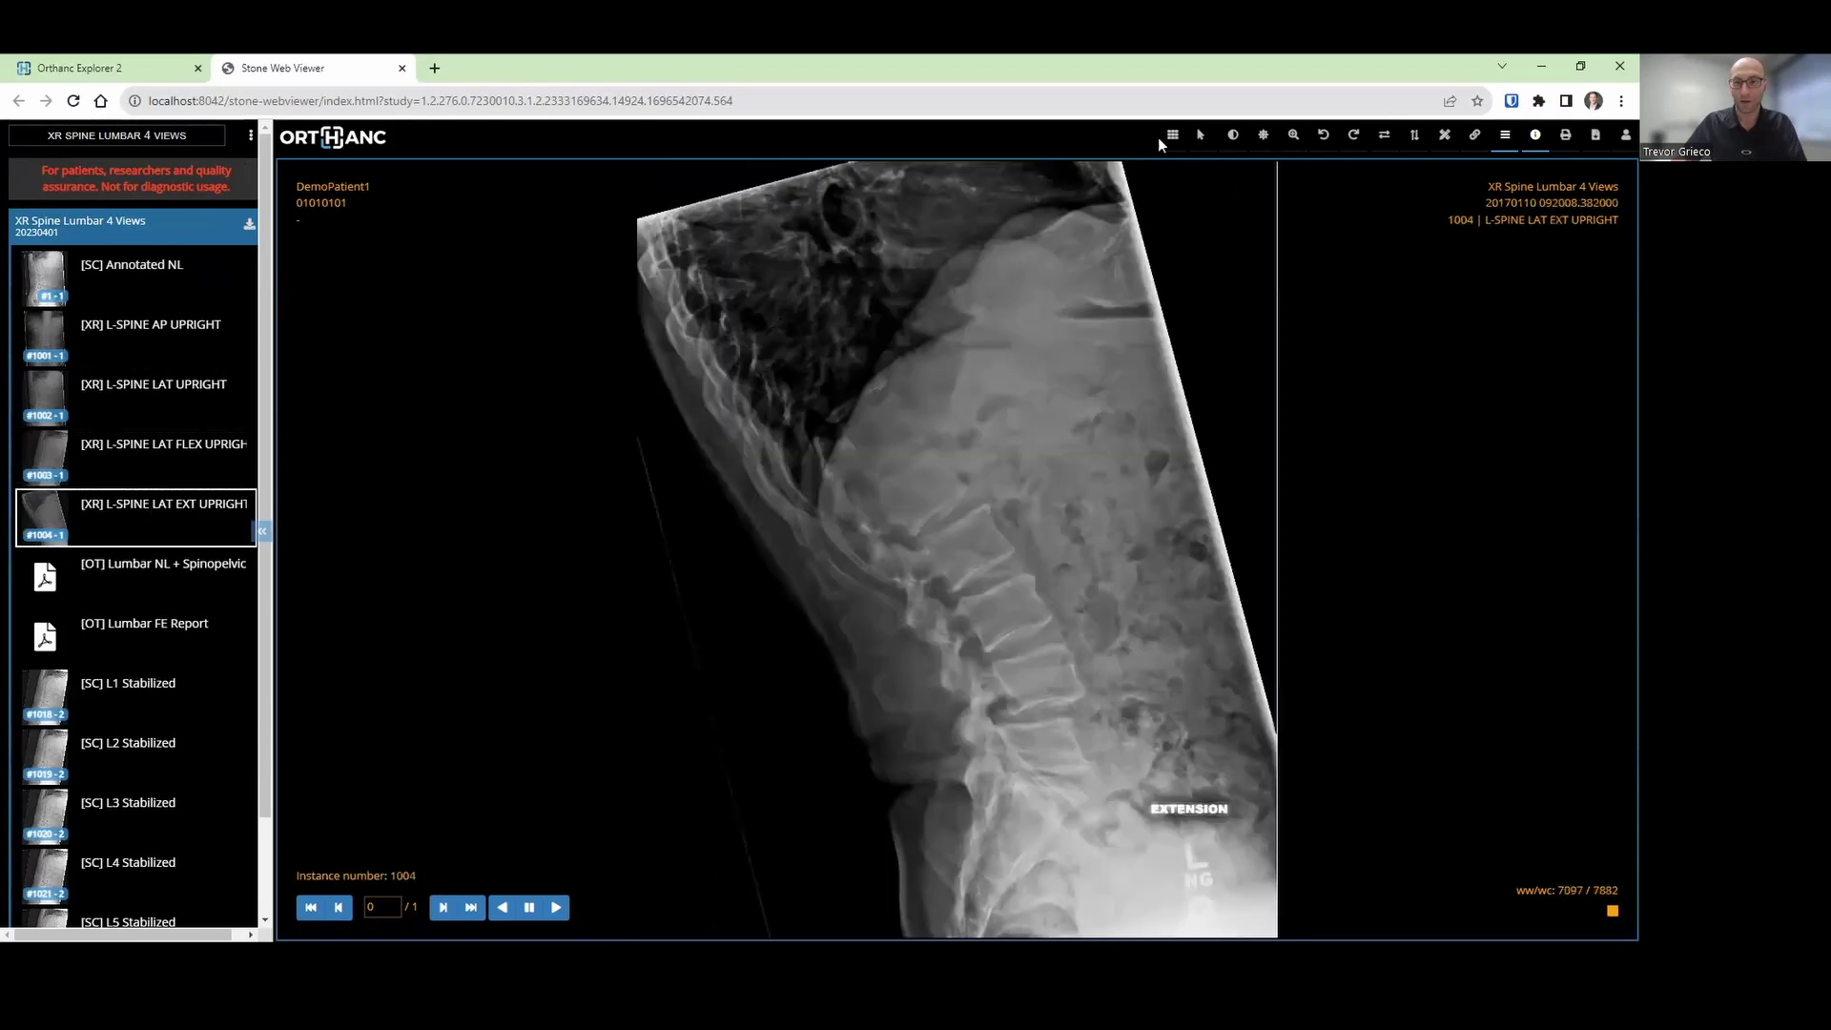
Step: Use a 1x2 layout with overlays hidden, placing the flexion X-ray in the right pane beside extension
{"action": "left_click", "coordinate": [1171, 135]}
{"action": "left_click", "coordinate": [1102, 164]}
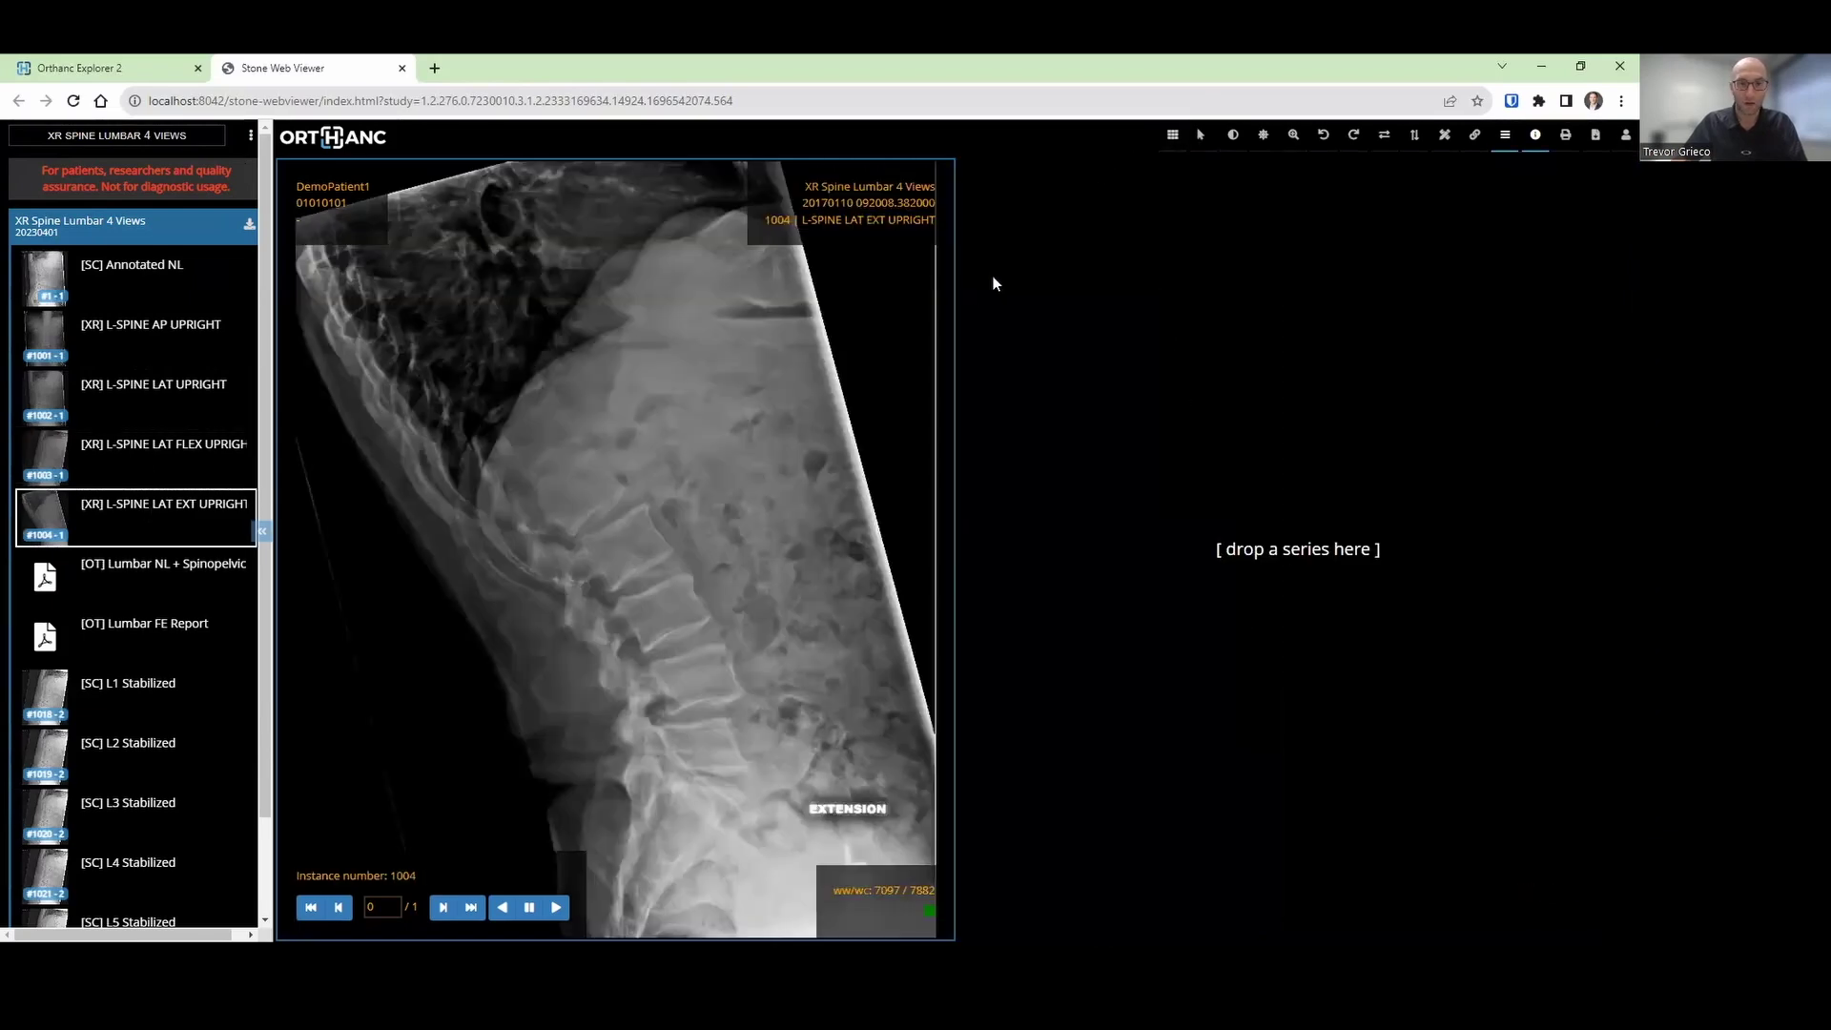
{"action": "left_click", "coordinate": [1533, 138]}
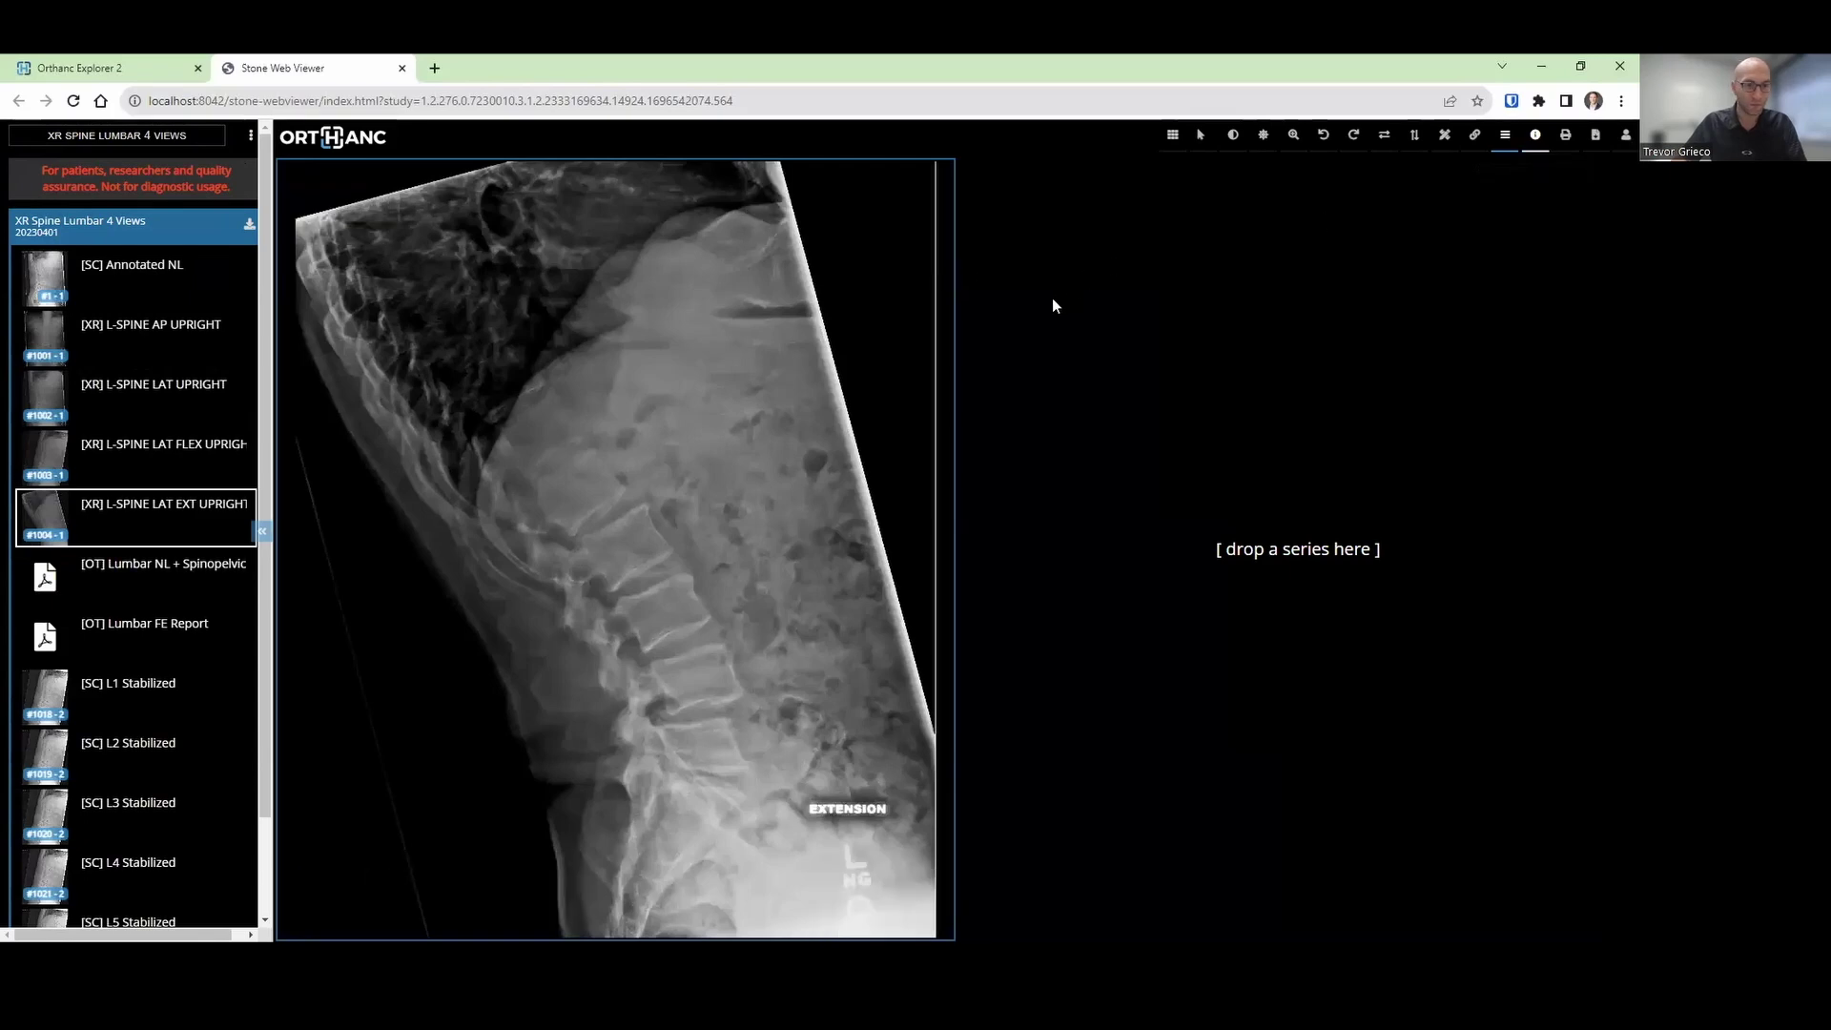
{"action": "left_click", "coordinate": [1134, 465]}
{"action": "left_click", "coordinate": [190, 467]}
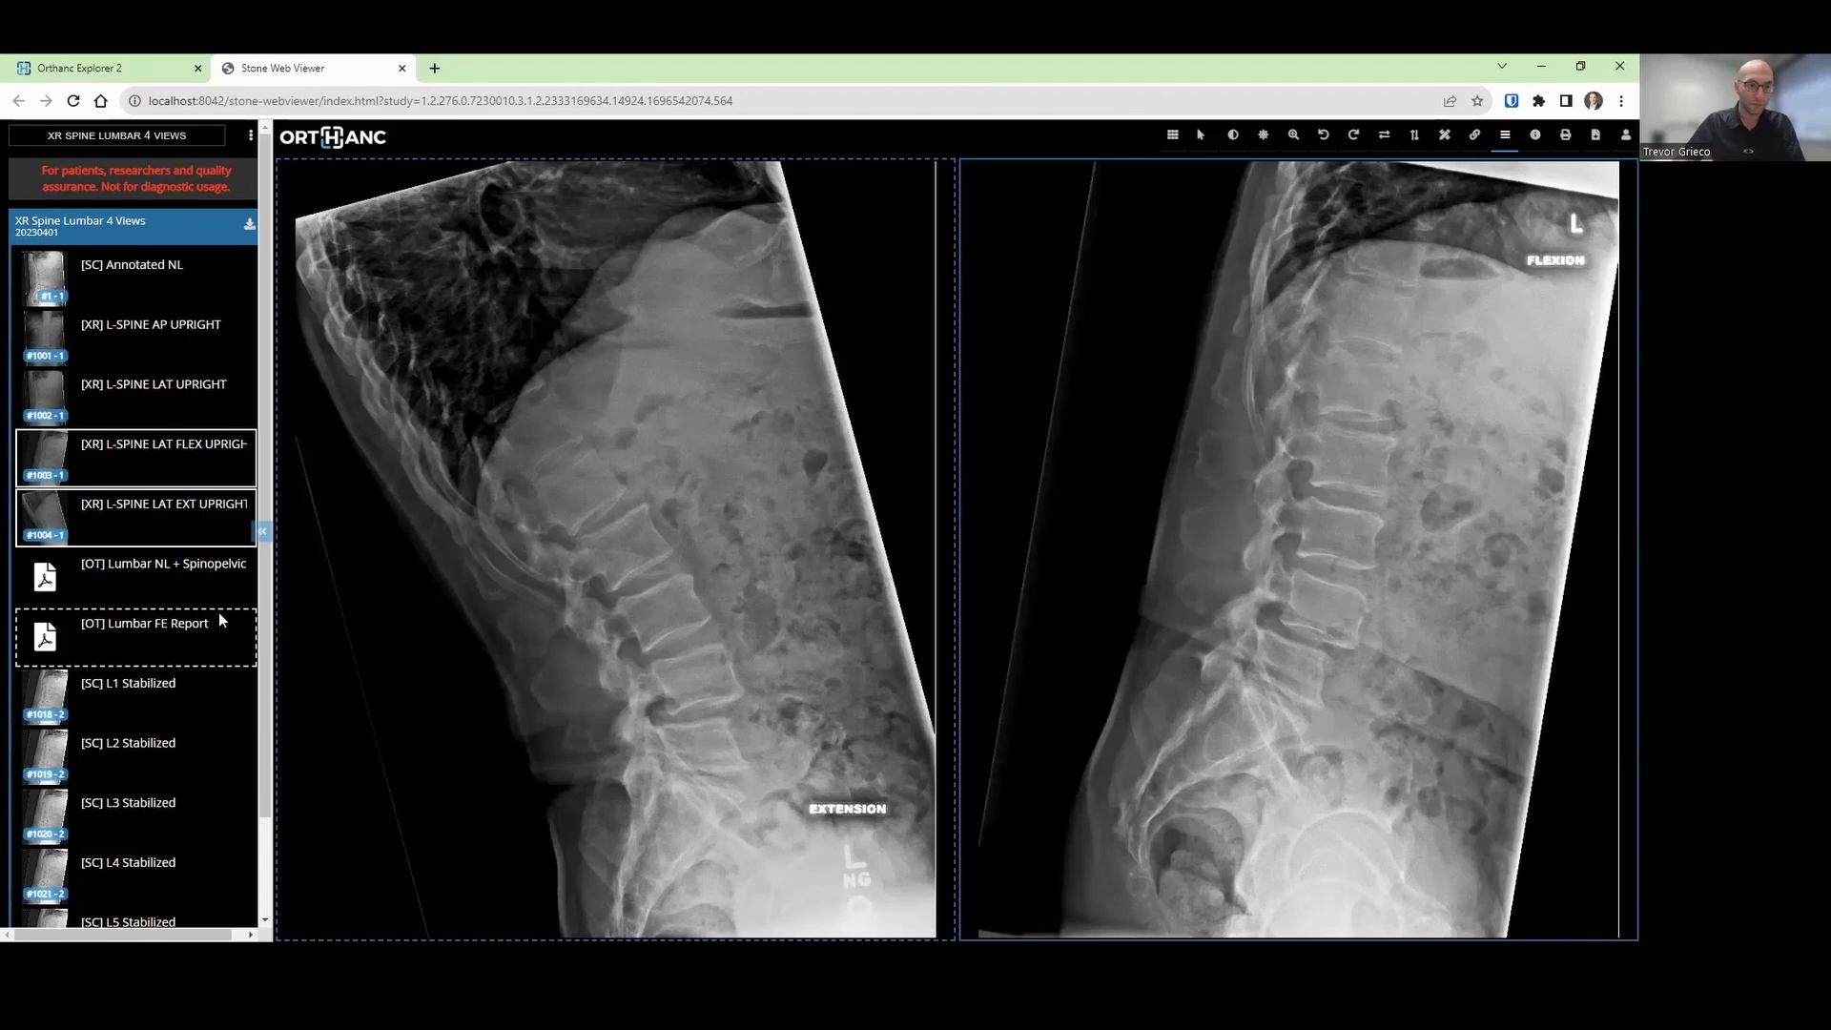
{"action": "scroll", "coordinate": [181, 572], "scroll_direction": "down", "scroll_amount": 2}
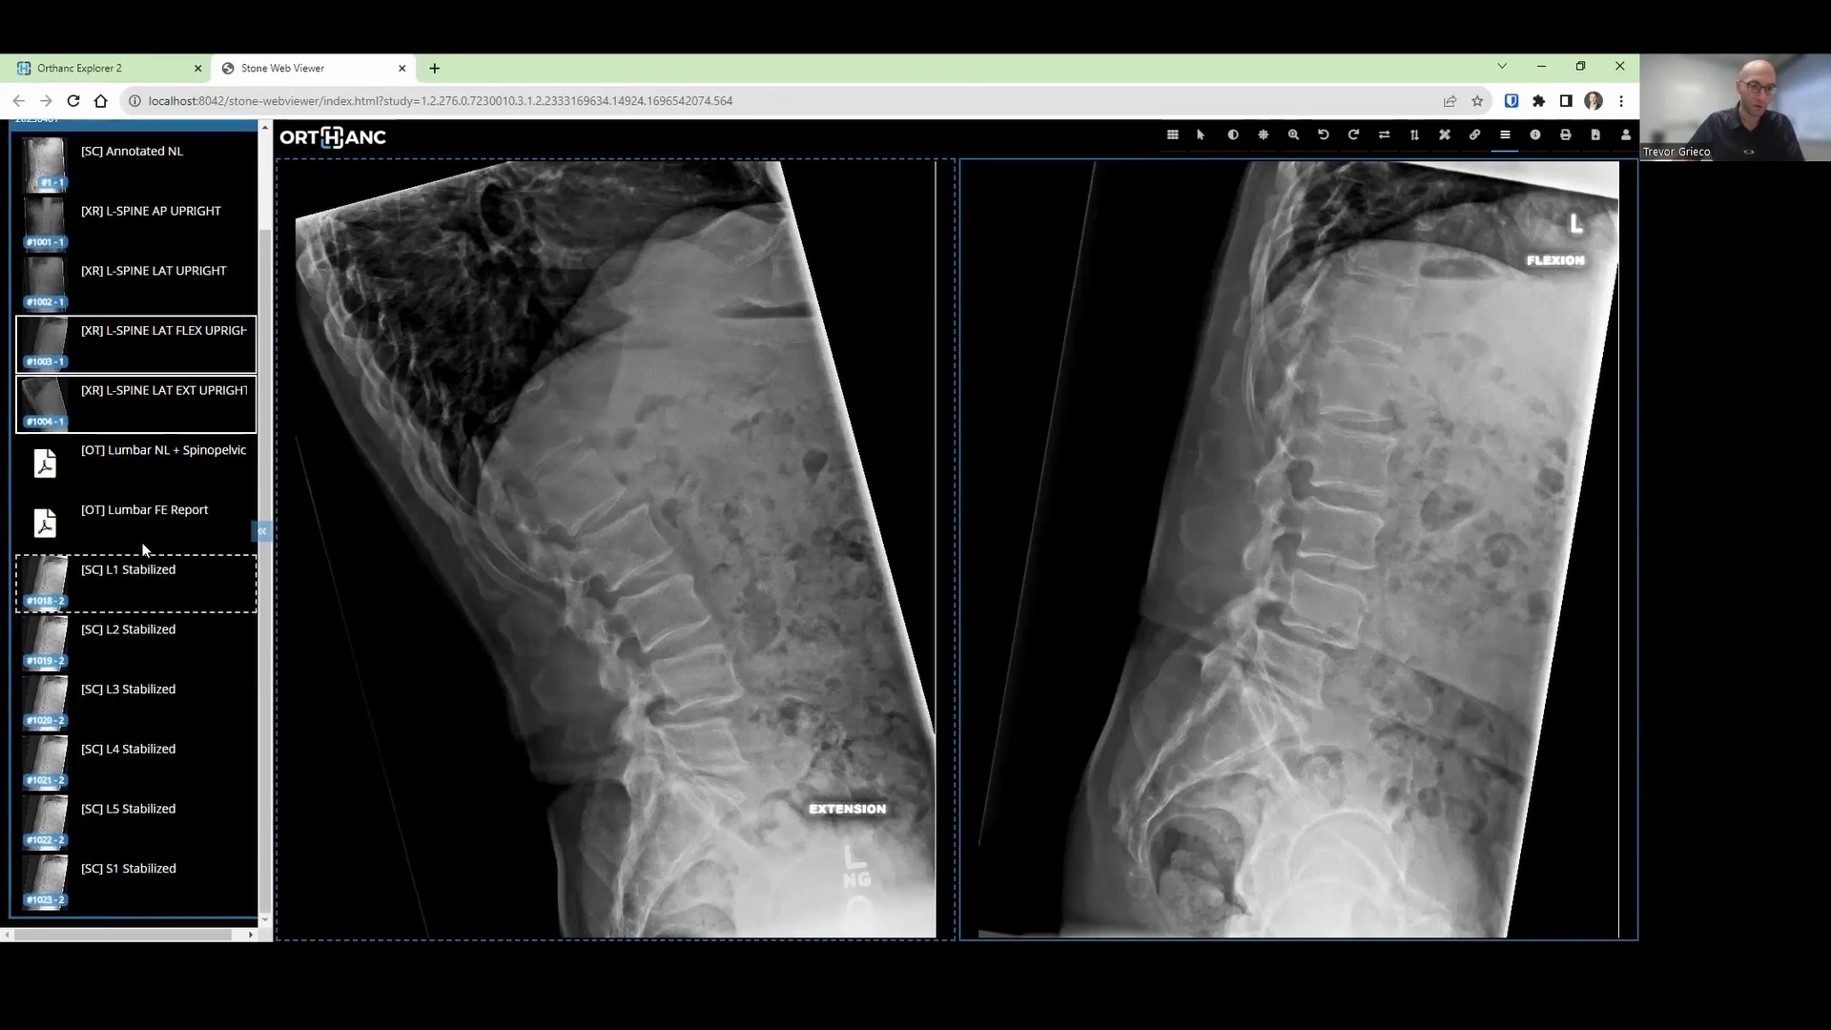
{"action": "left_click", "coordinate": [403, 701]}
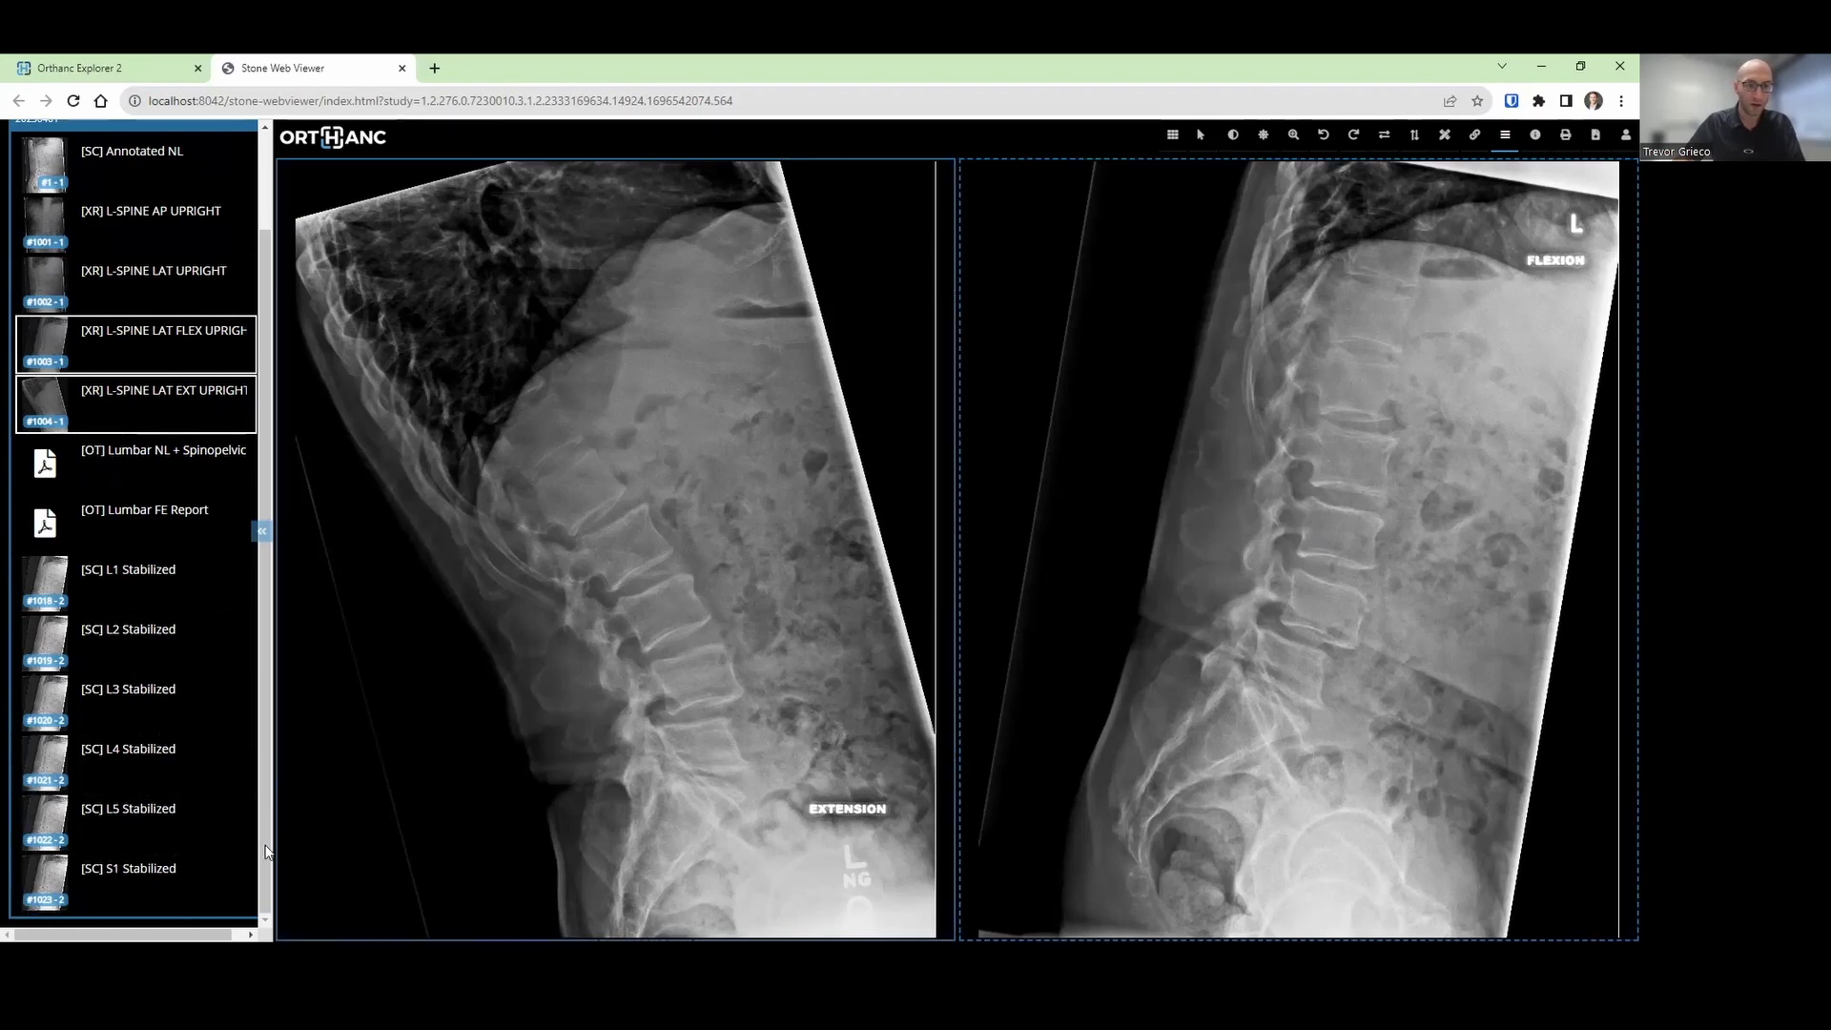
Step: Show the L5 Stabilized annotated X-ray on the left and the Lumbar FE Report on the right
{"action": "left_click", "coordinate": [166, 826]}
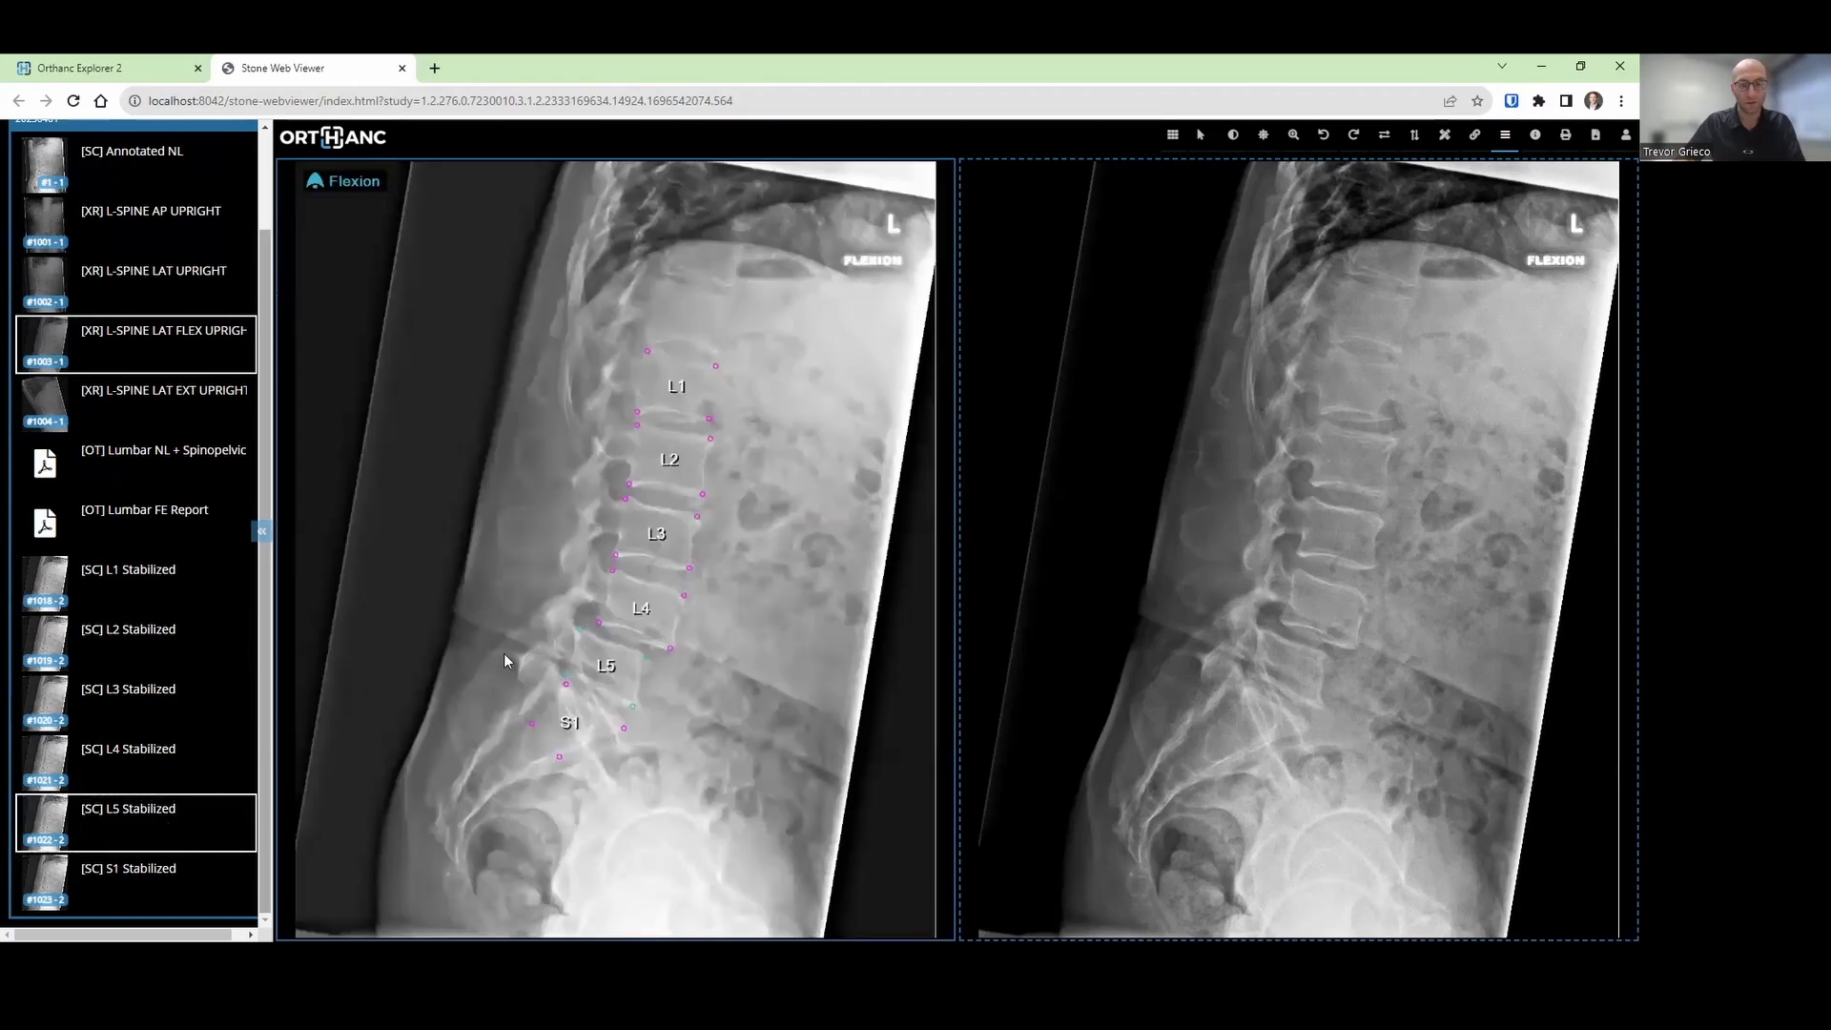
{"action": "left_click", "coordinate": [1073, 655]}
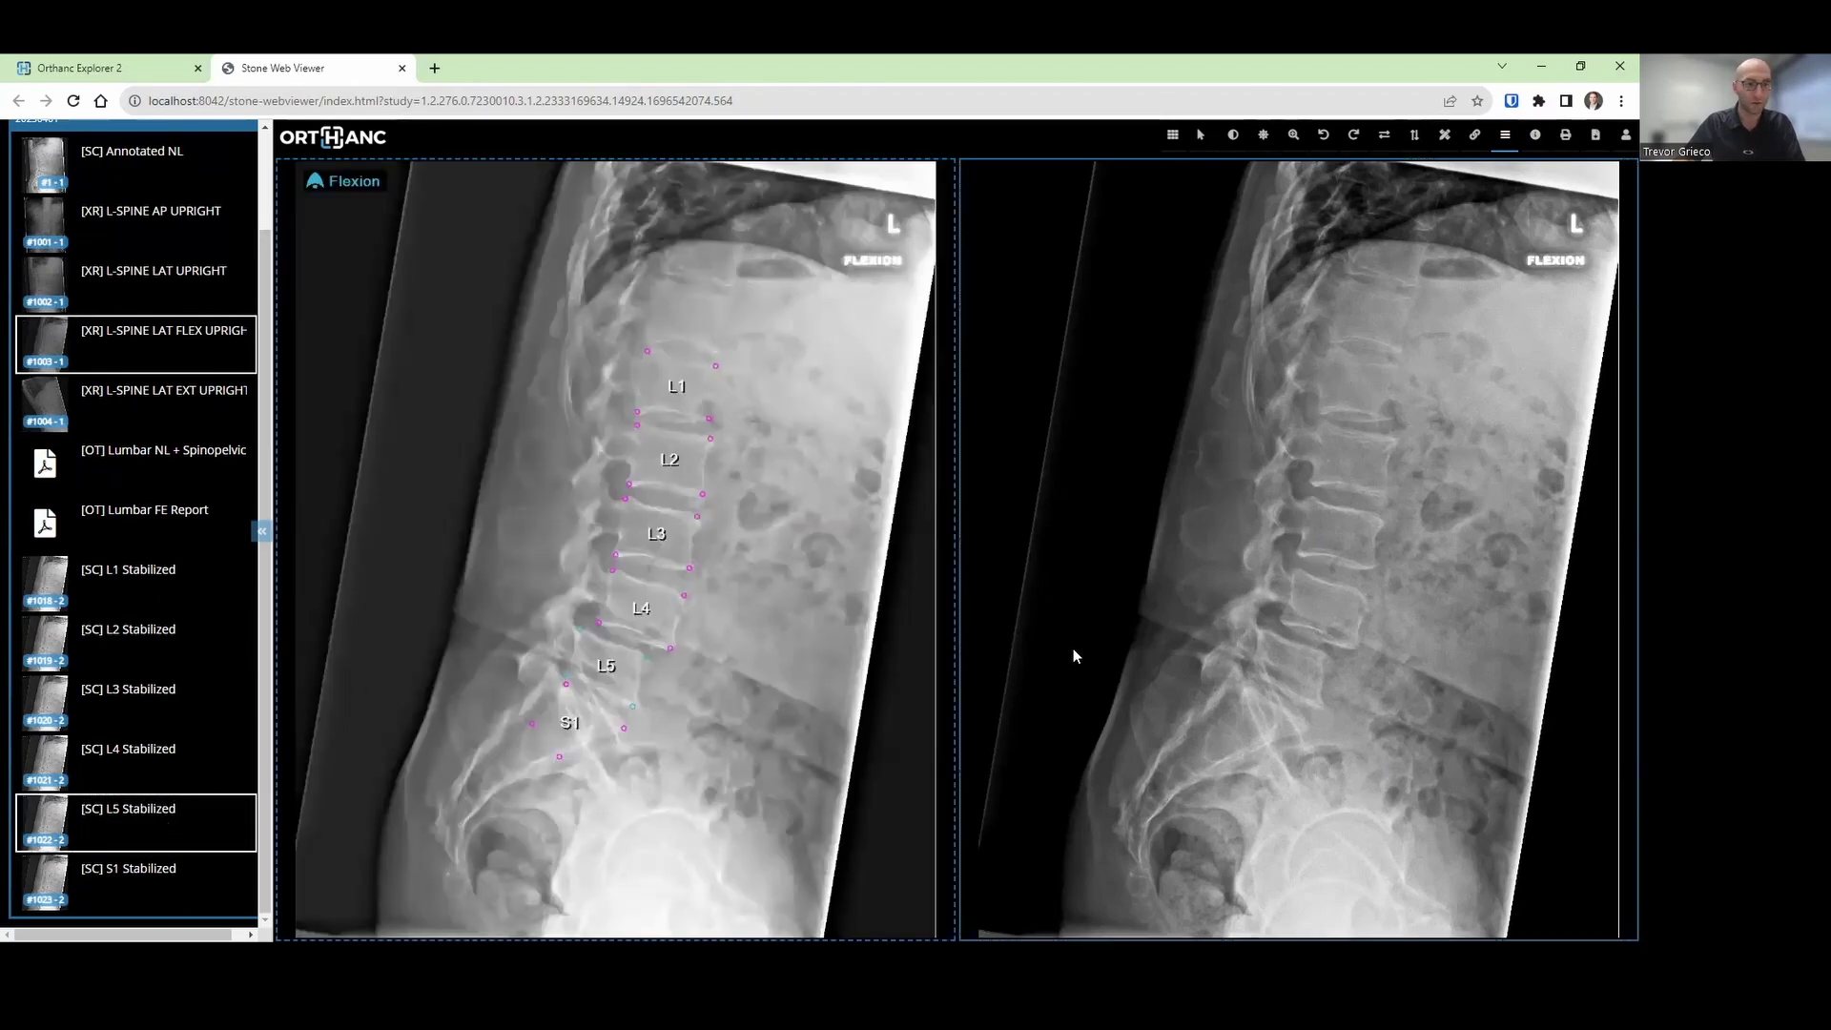
{"action": "left_click", "coordinate": [183, 523]}
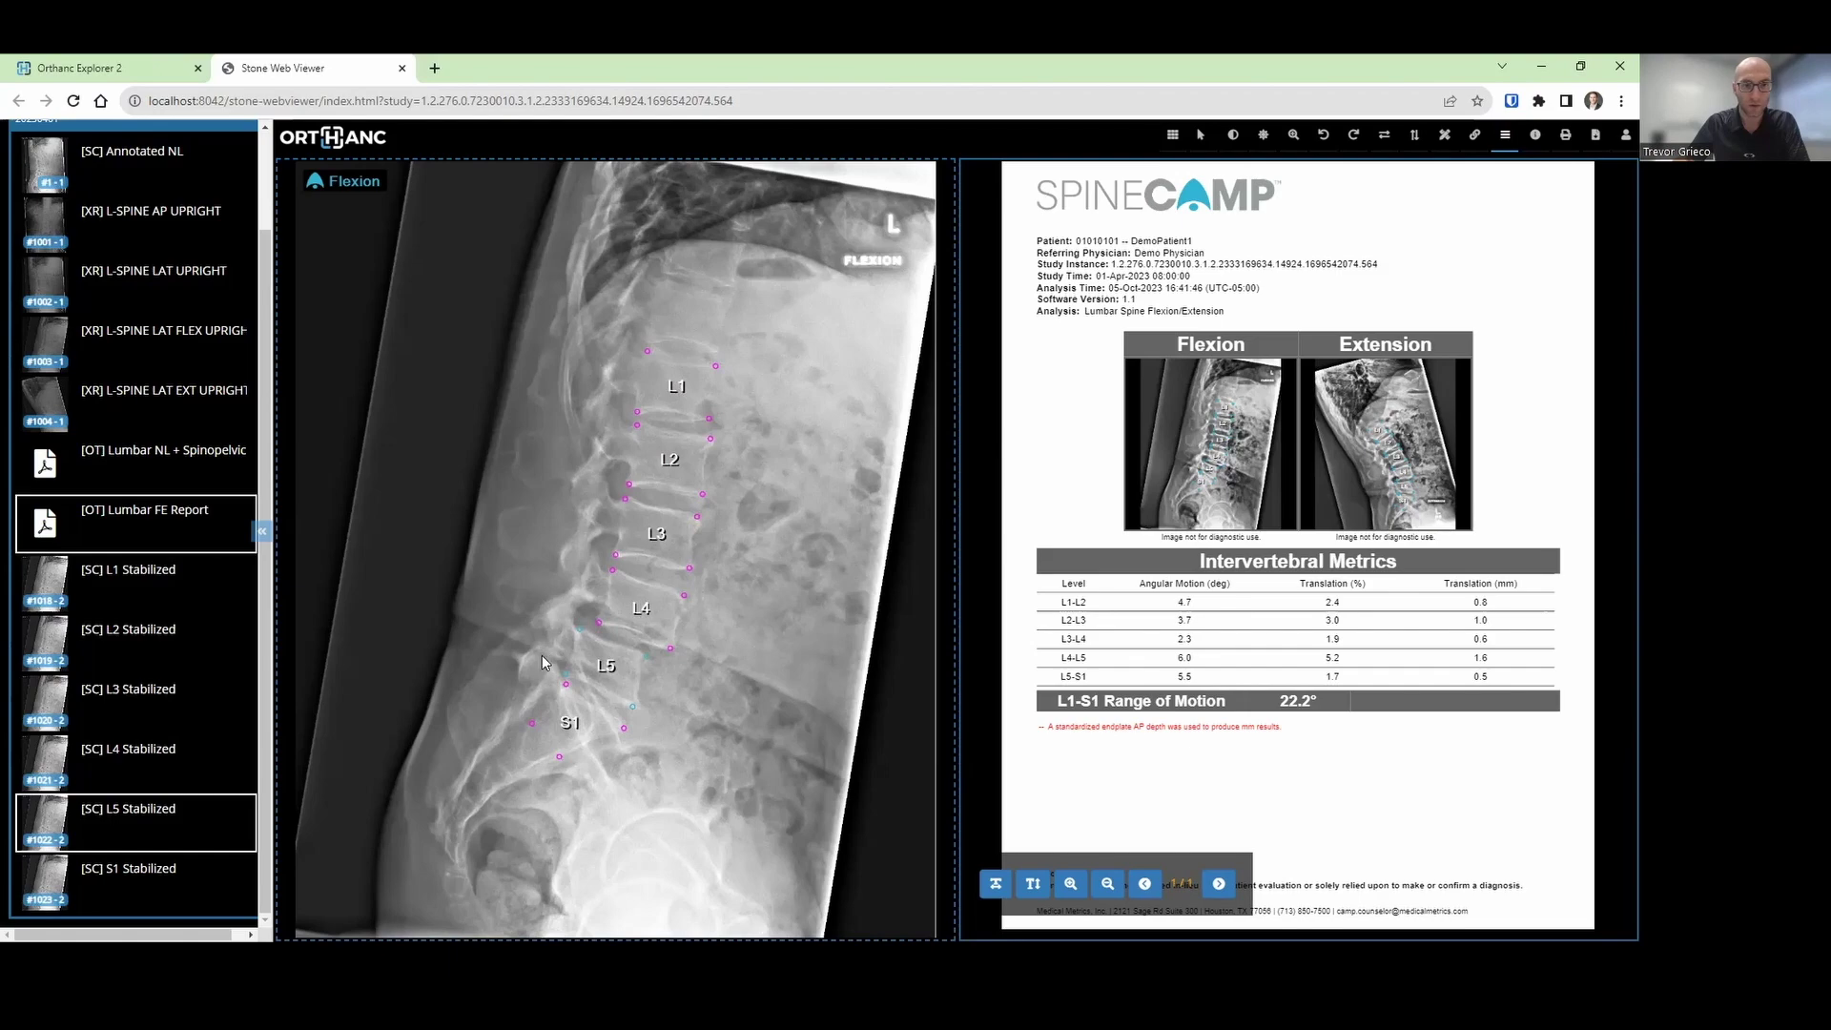
Step: Cycle the L5 Stabilized series back and forth between its flexion and extension frames
{"action": "scroll", "coordinate": [540, 655], "scroll_direction": "down", "scroll_amount": 1}
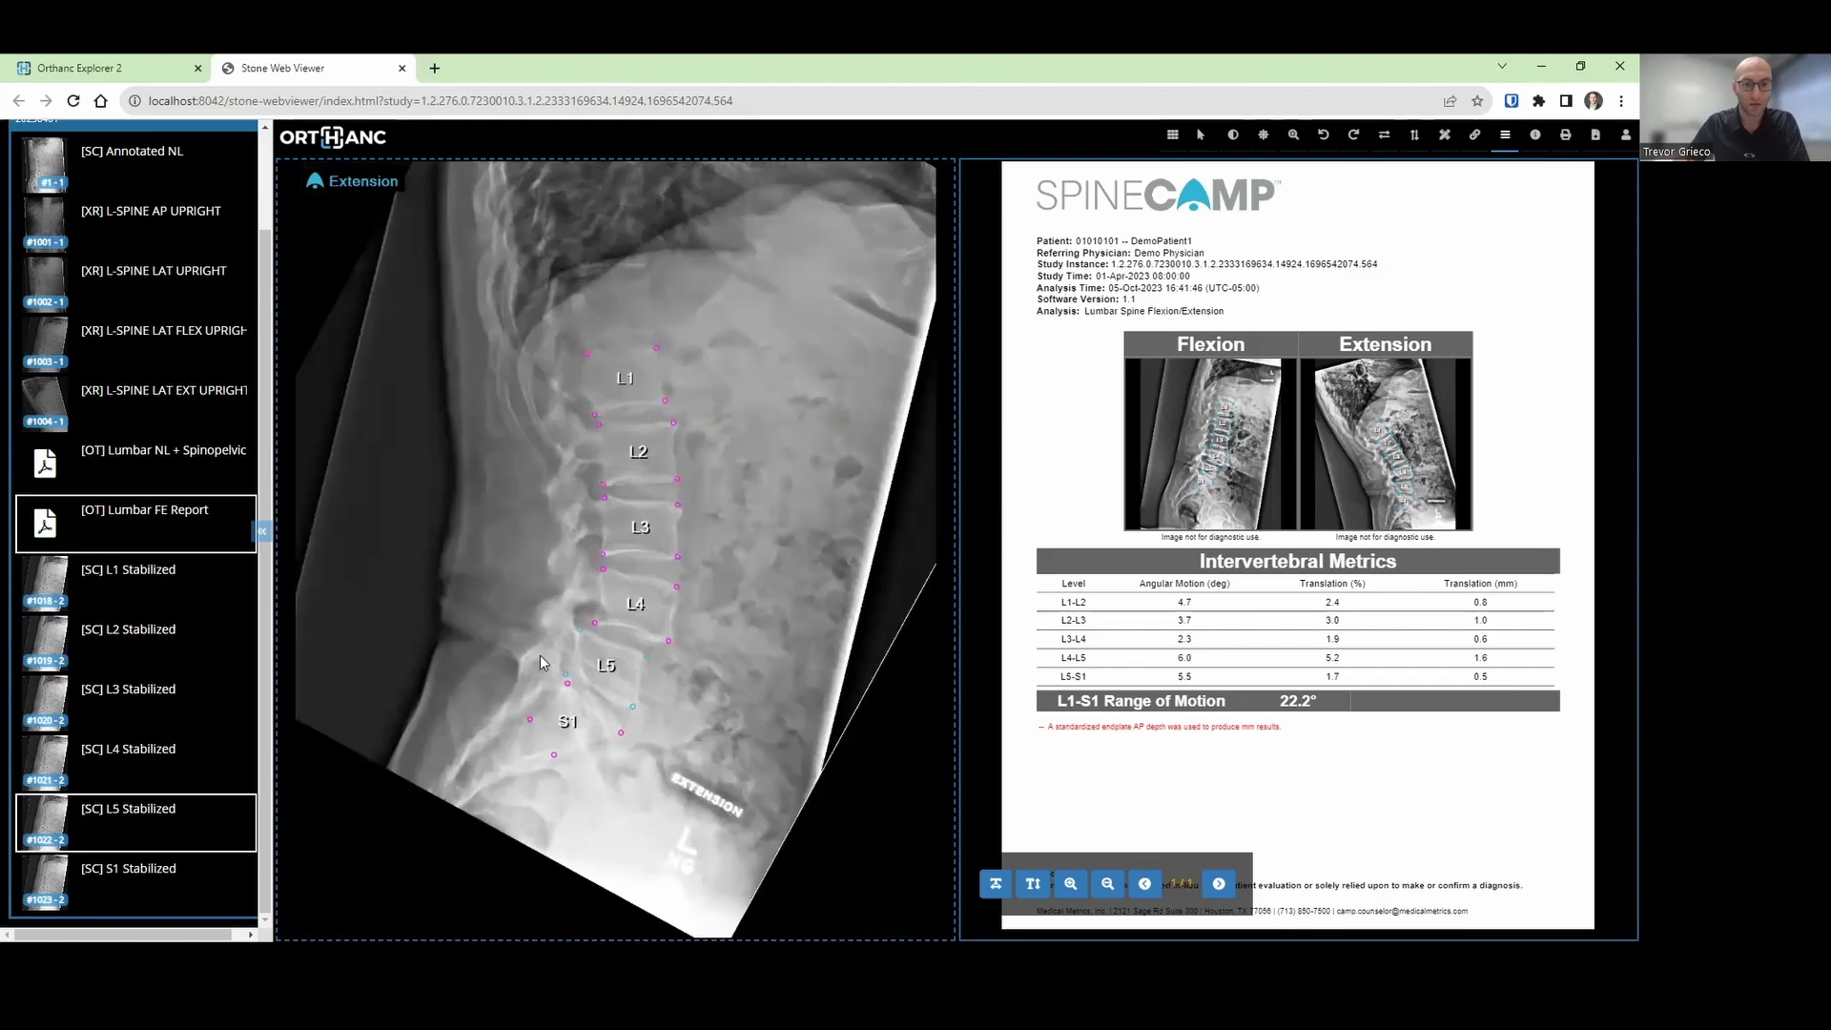
{"action": "scroll", "coordinate": [490, 655], "scroll_direction": "up", "scroll_amount": 1}
{"action": "scroll", "coordinate": [433, 660], "scroll_direction": "down", "scroll_amount": 1}
{"action": "scroll", "coordinate": [433, 660], "scroll_direction": "up", "scroll_amount": 1}
{"action": "scroll", "coordinate": [433, 660], "scroll_direction": "down", "scroll_amount": 1}
{"action": "scroll", "coordinate": [433, 660], "scroll_direction": "up", "scroll_amount": 1}
{"action": "scroll", "coordinate": [433, 660], "scroll_direction": "down", "scroll_amount": 1}
{"action": "scroll", "coordinate": [433, 656], "scroll_direction": "up", "scroll_amount": 1}
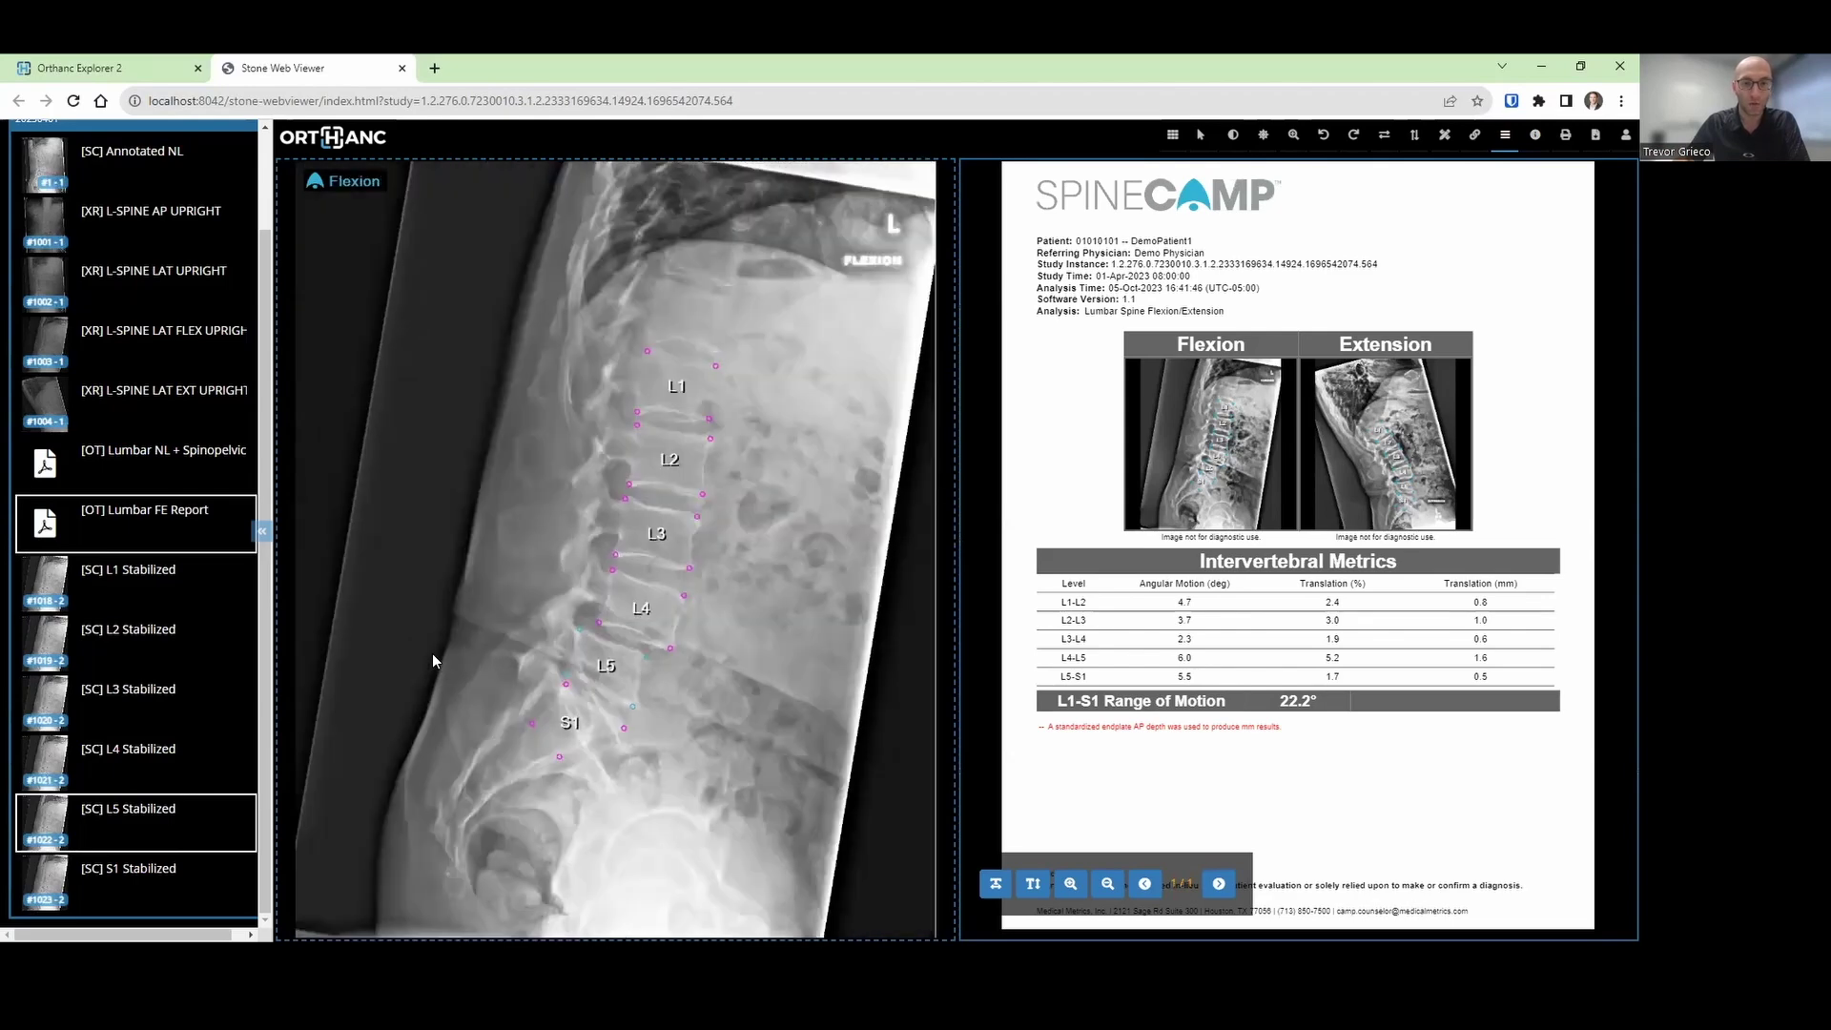
{"action": "scroll", "coordinate": [433, 656], "scroll_direction": "down", "scroll_amount": 1}
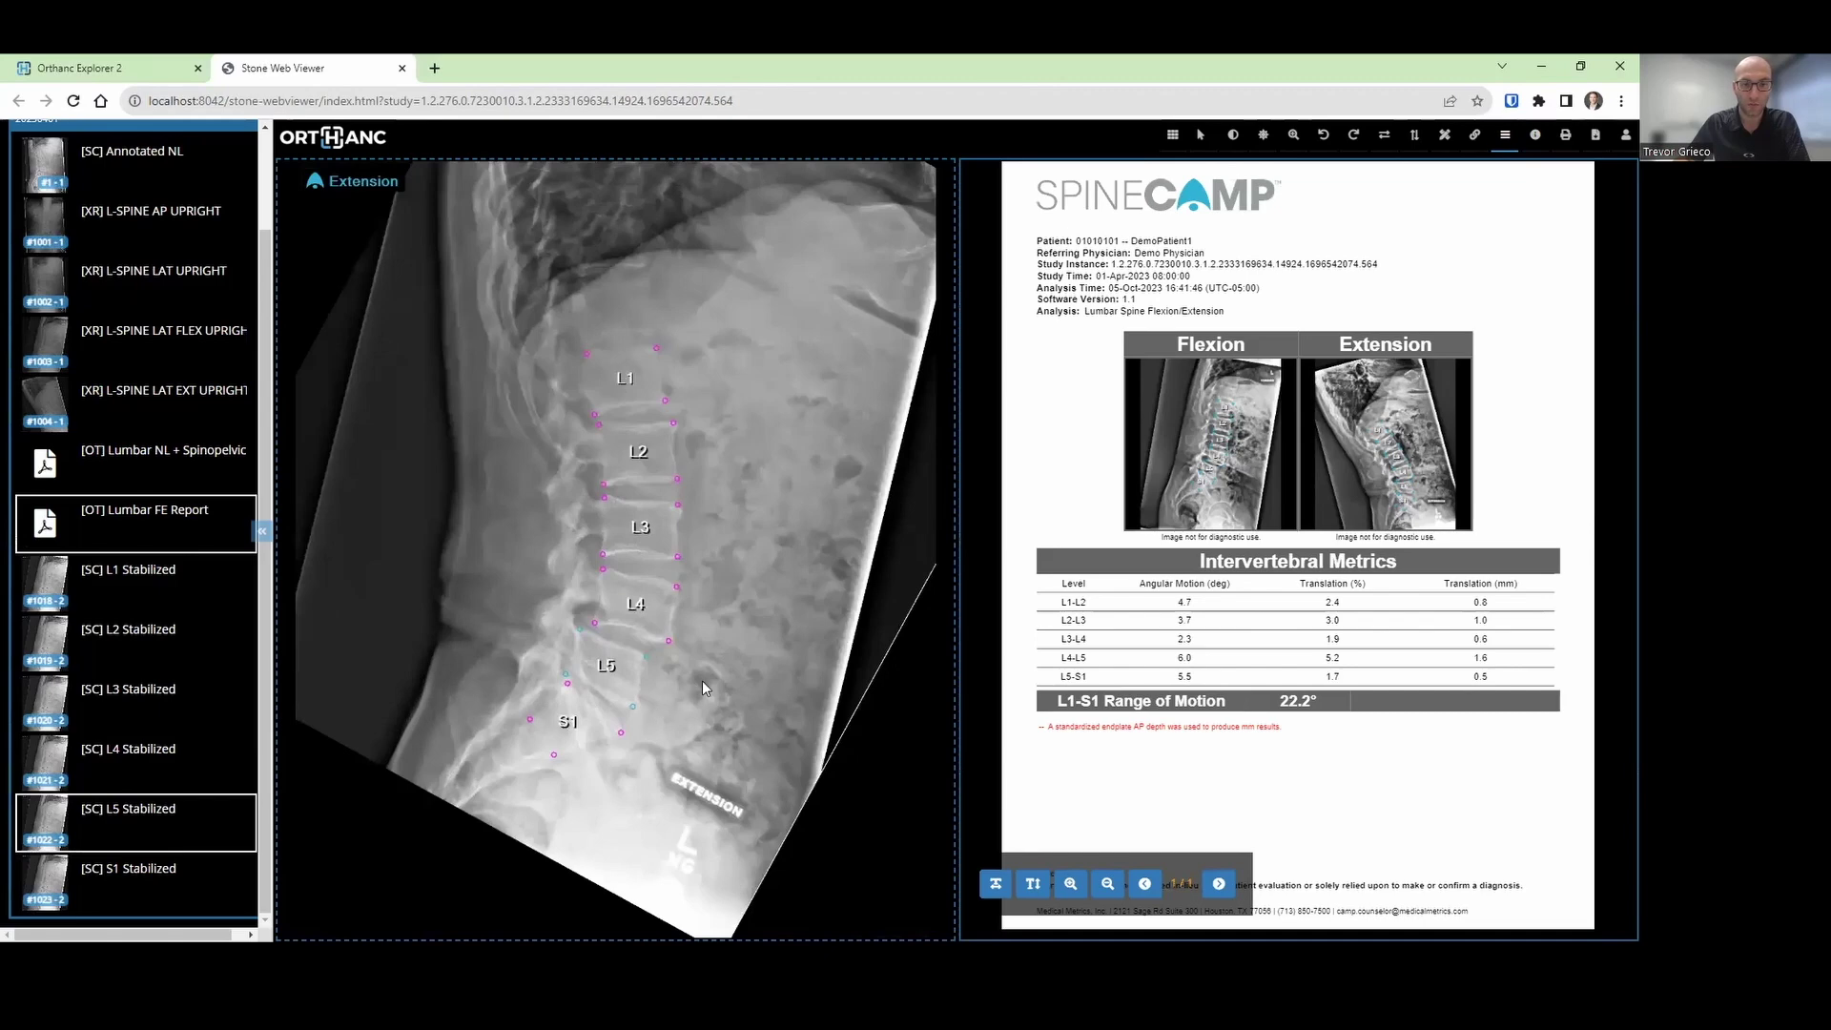
{"action": "scroll", "coordinate": [723, 662], "scroll_direction": "up", "scroll_amount": 1}
{"action": "scroll", "coordinate": [723, 662], "scroll_direction": "down", "scroll_amount": 1}
{"action": "scroll", "coordinate": [722, 662], "scroll_direction": "up", "scroll_amount": 1}
Step: Zoom into the X-ray and pan it down so L1 through S1 are visible
{"action": "left_click_drag", "start_coordinate": [723, 661], "coordinate": [725, 826]}
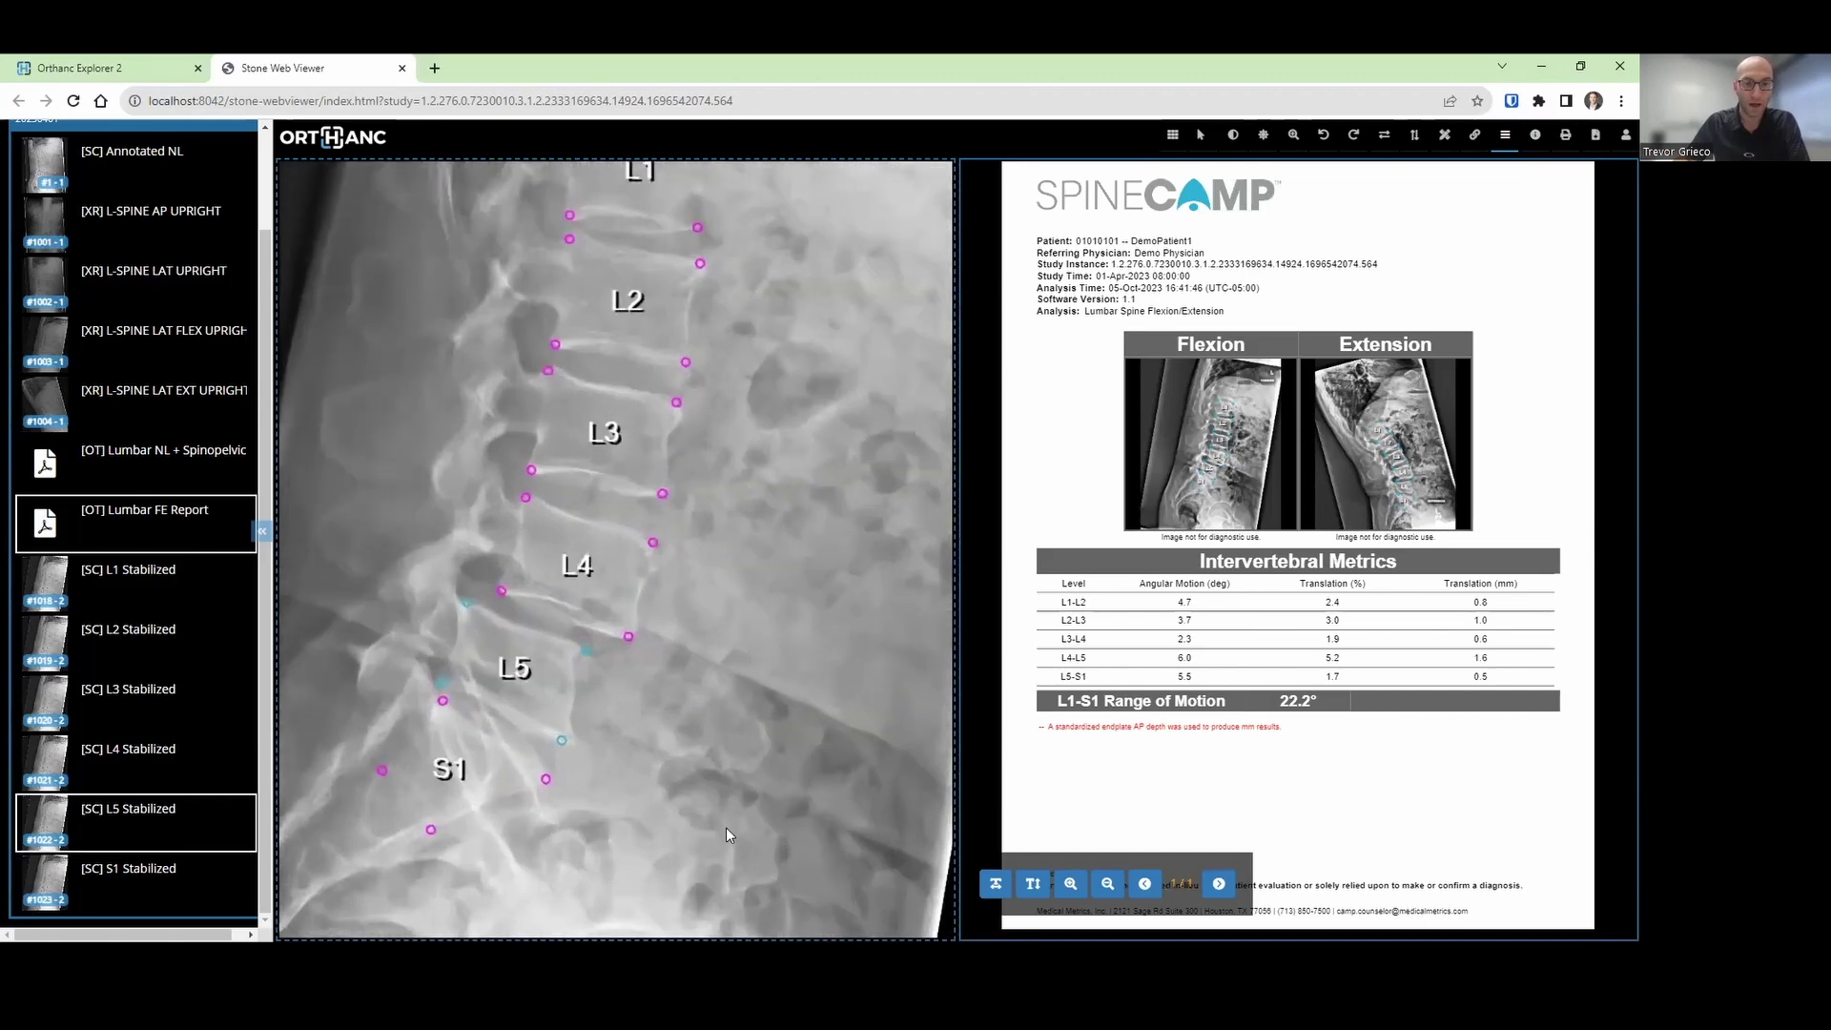
{"action": "scroll", "coordinate": [729, 731], "scroll_direction": "down", "scroll_amount": 1}
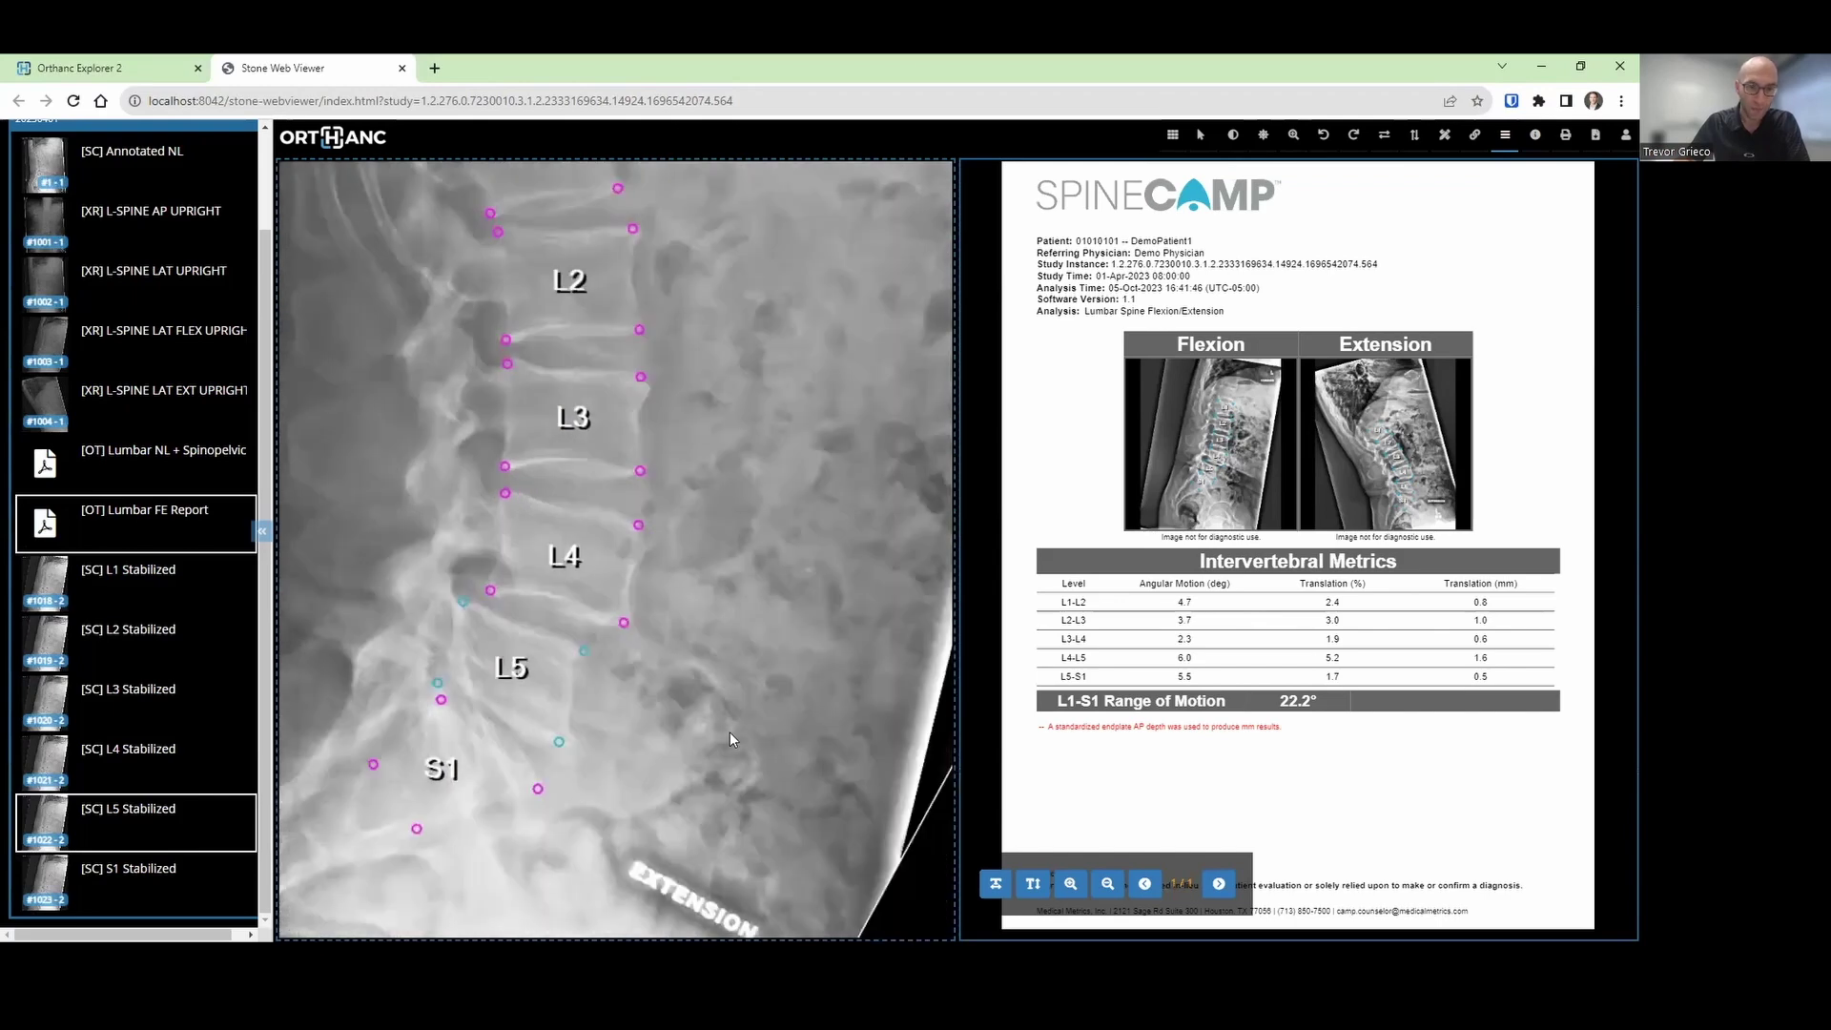
{"action": "scroll", "coordinate": [729, 731], "scroll_direction": "up", "scroll_amount": 1}
{"action": "scroll", "coordinate": [729, 731], "scroll_direction": "down", "scroll_amount": 1}
{"action": "left_click_drag", "start_coordinate": [755, 642], "coordinate": [752, 706]}
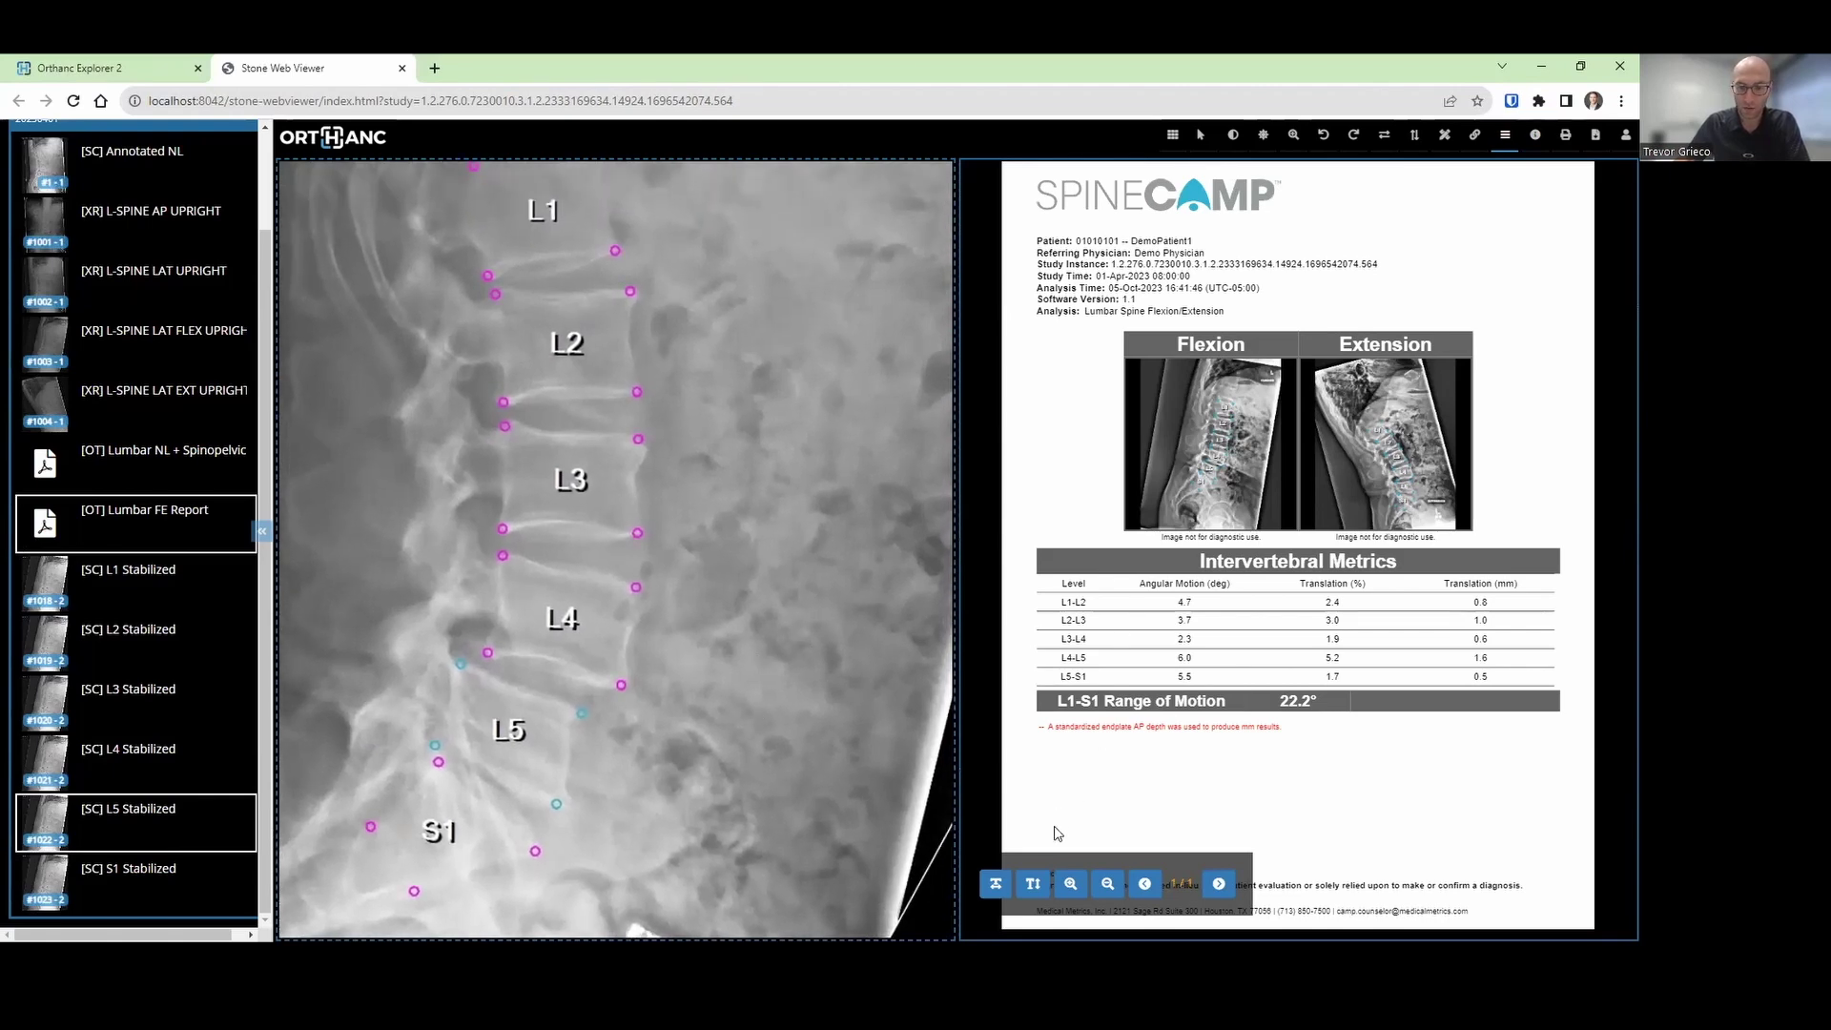
Step: Enlarge the FE report and recenter it on the intervertebral metrics table showing 22.2° L1-S1 motion
{"action": "left_click", "coordinate": [1071, 884]}
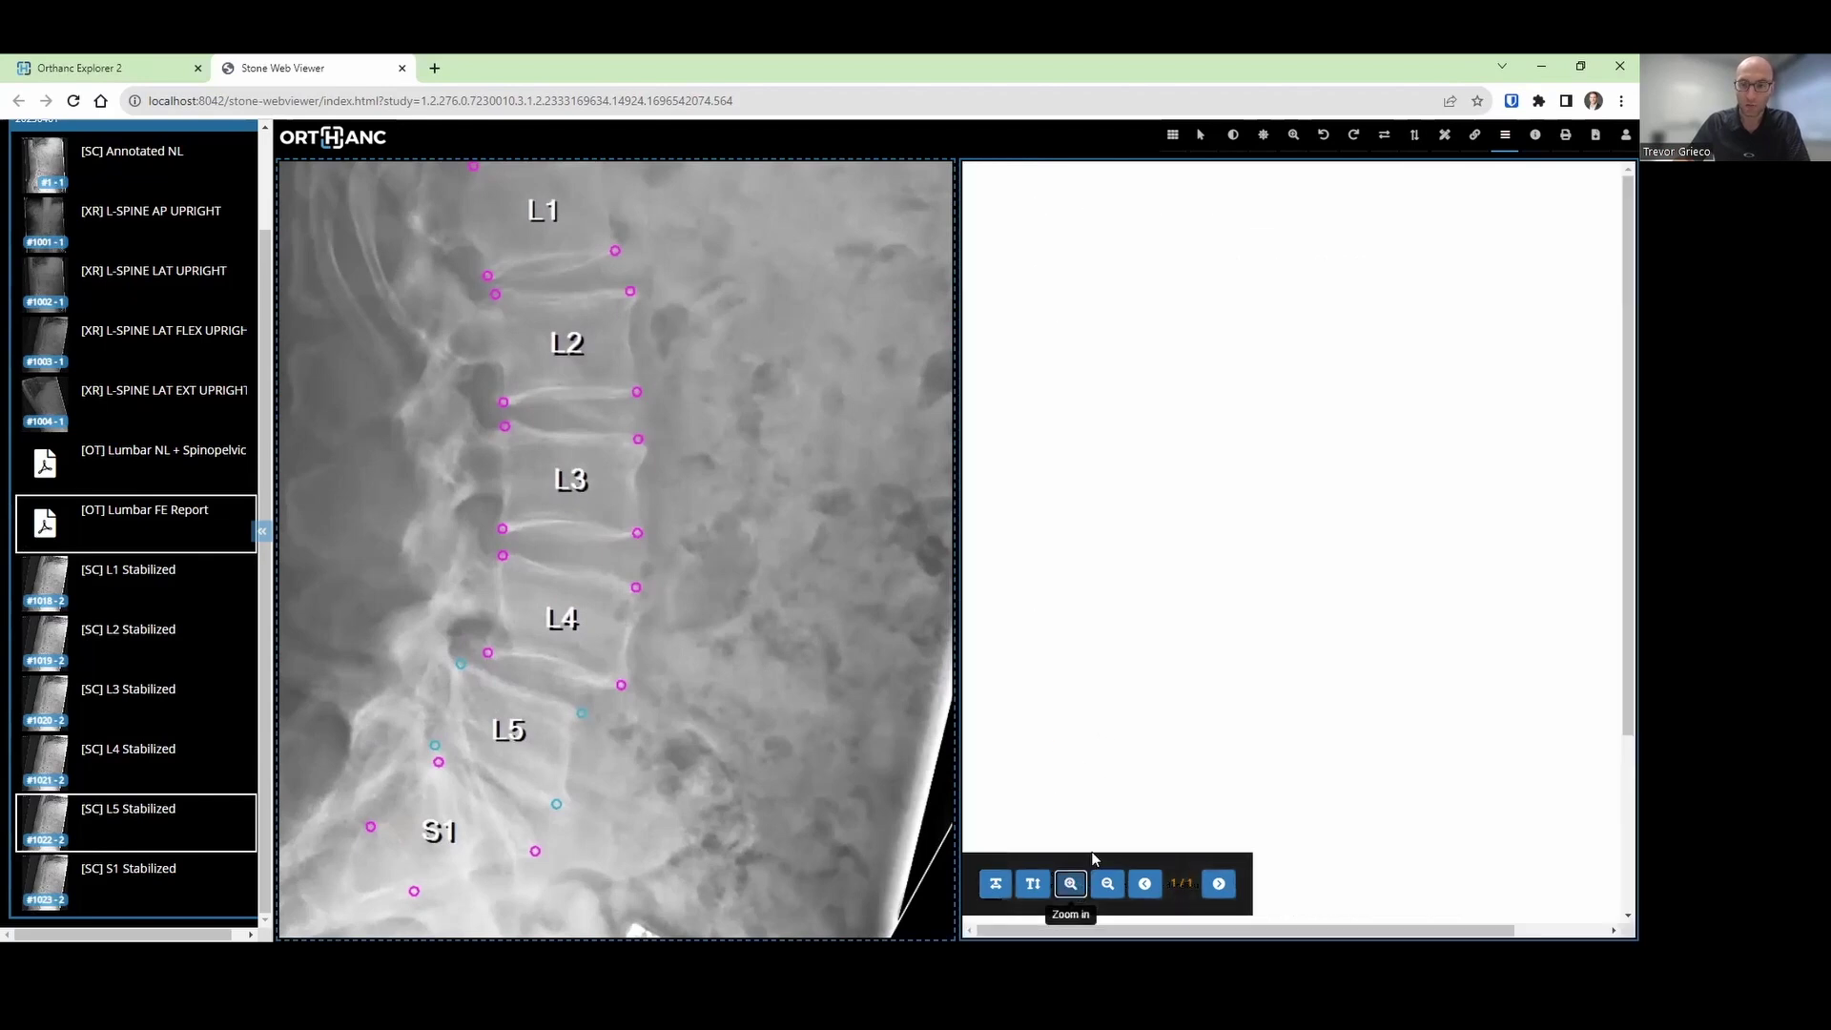
{"action": "scroll", "coordinate": [1180, 727], "scroll_direction": "down", "scroll_amount": 1}
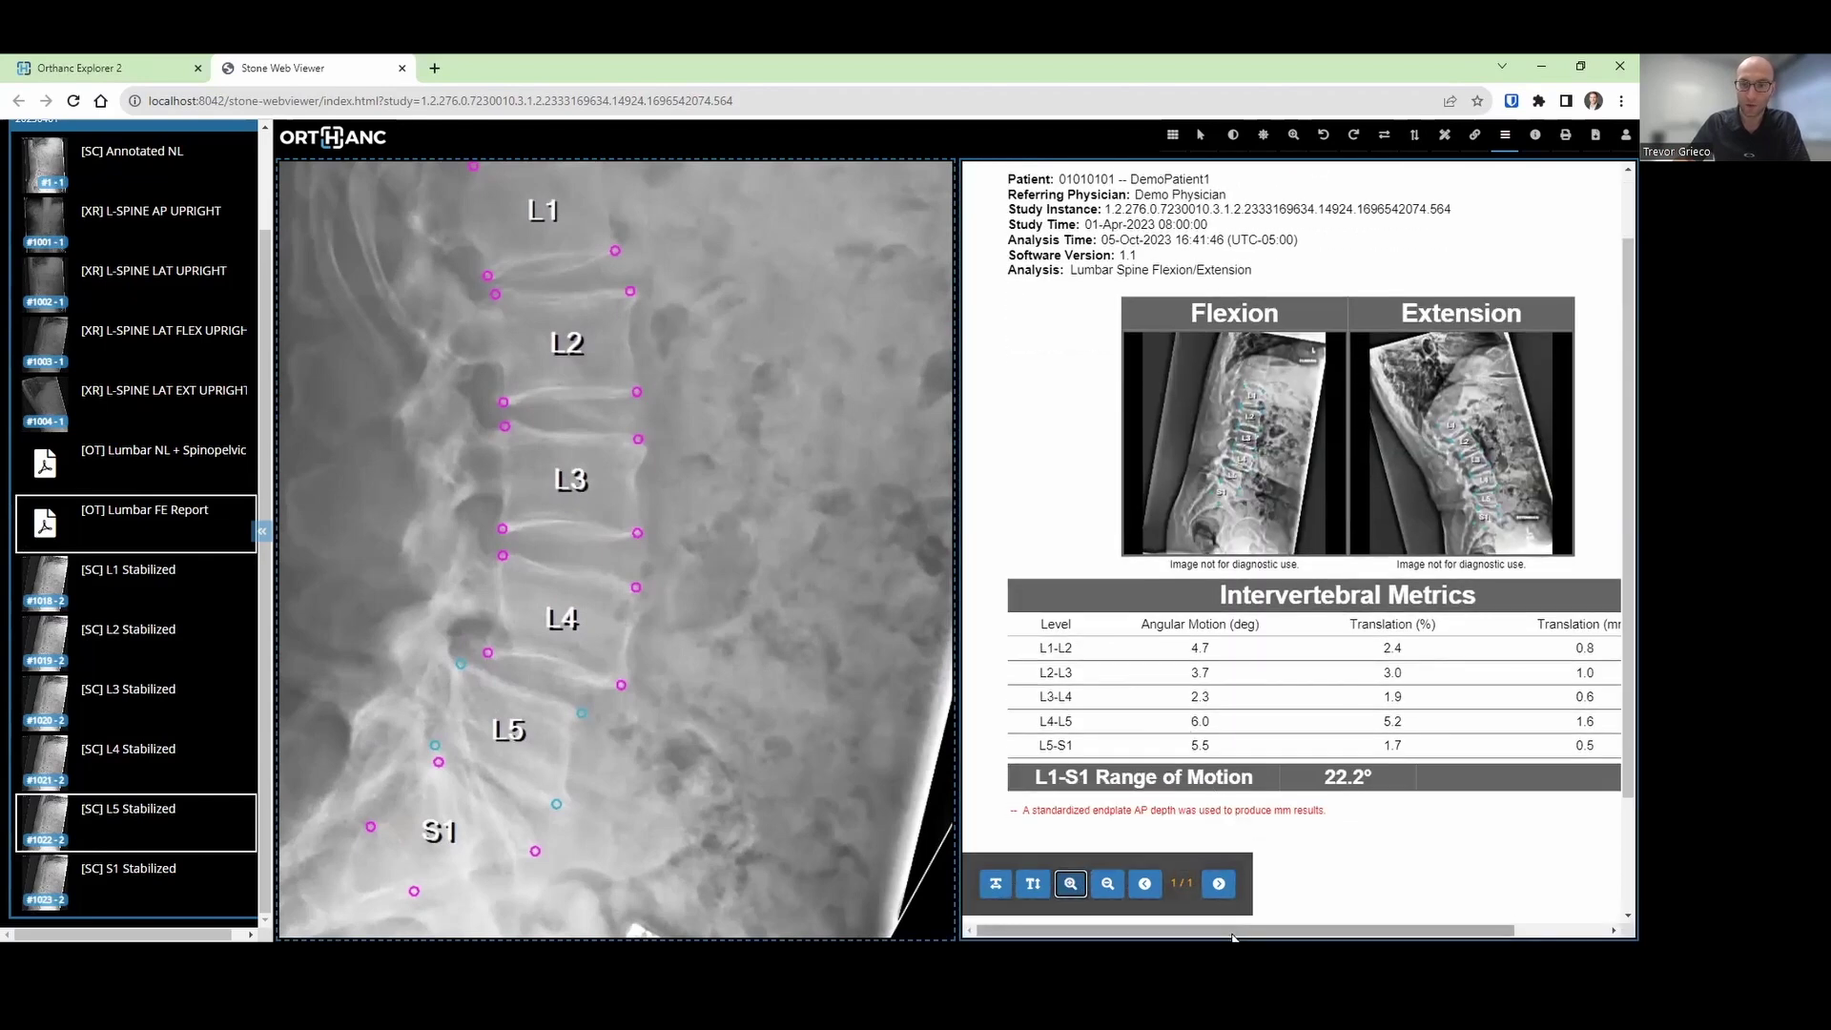
{"action": "left_click_drag", "start_coordinate": [1240, 932], "coordinate": [1261, 932]}
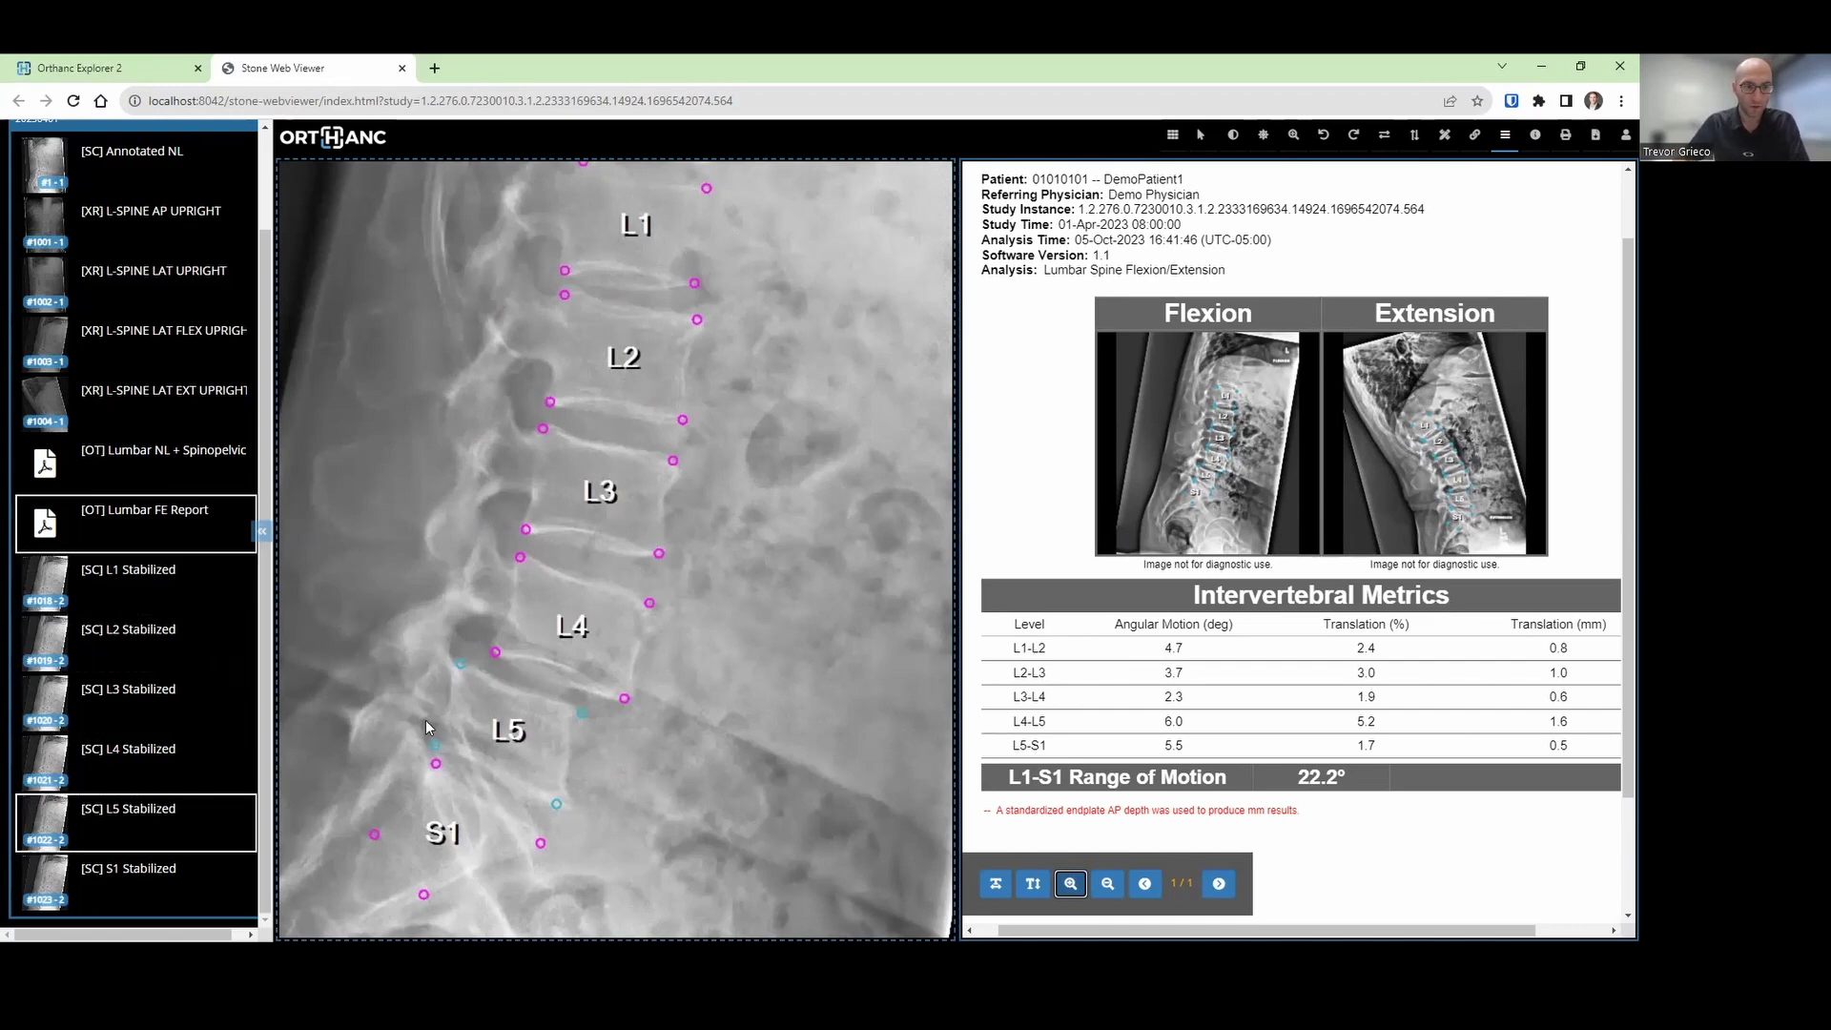
Step: Load L4 Stabilized, zoom in around L3–L4, then zoom back out to show L1–S1
{"action": "left_click", "coordinate": [240, 735]}
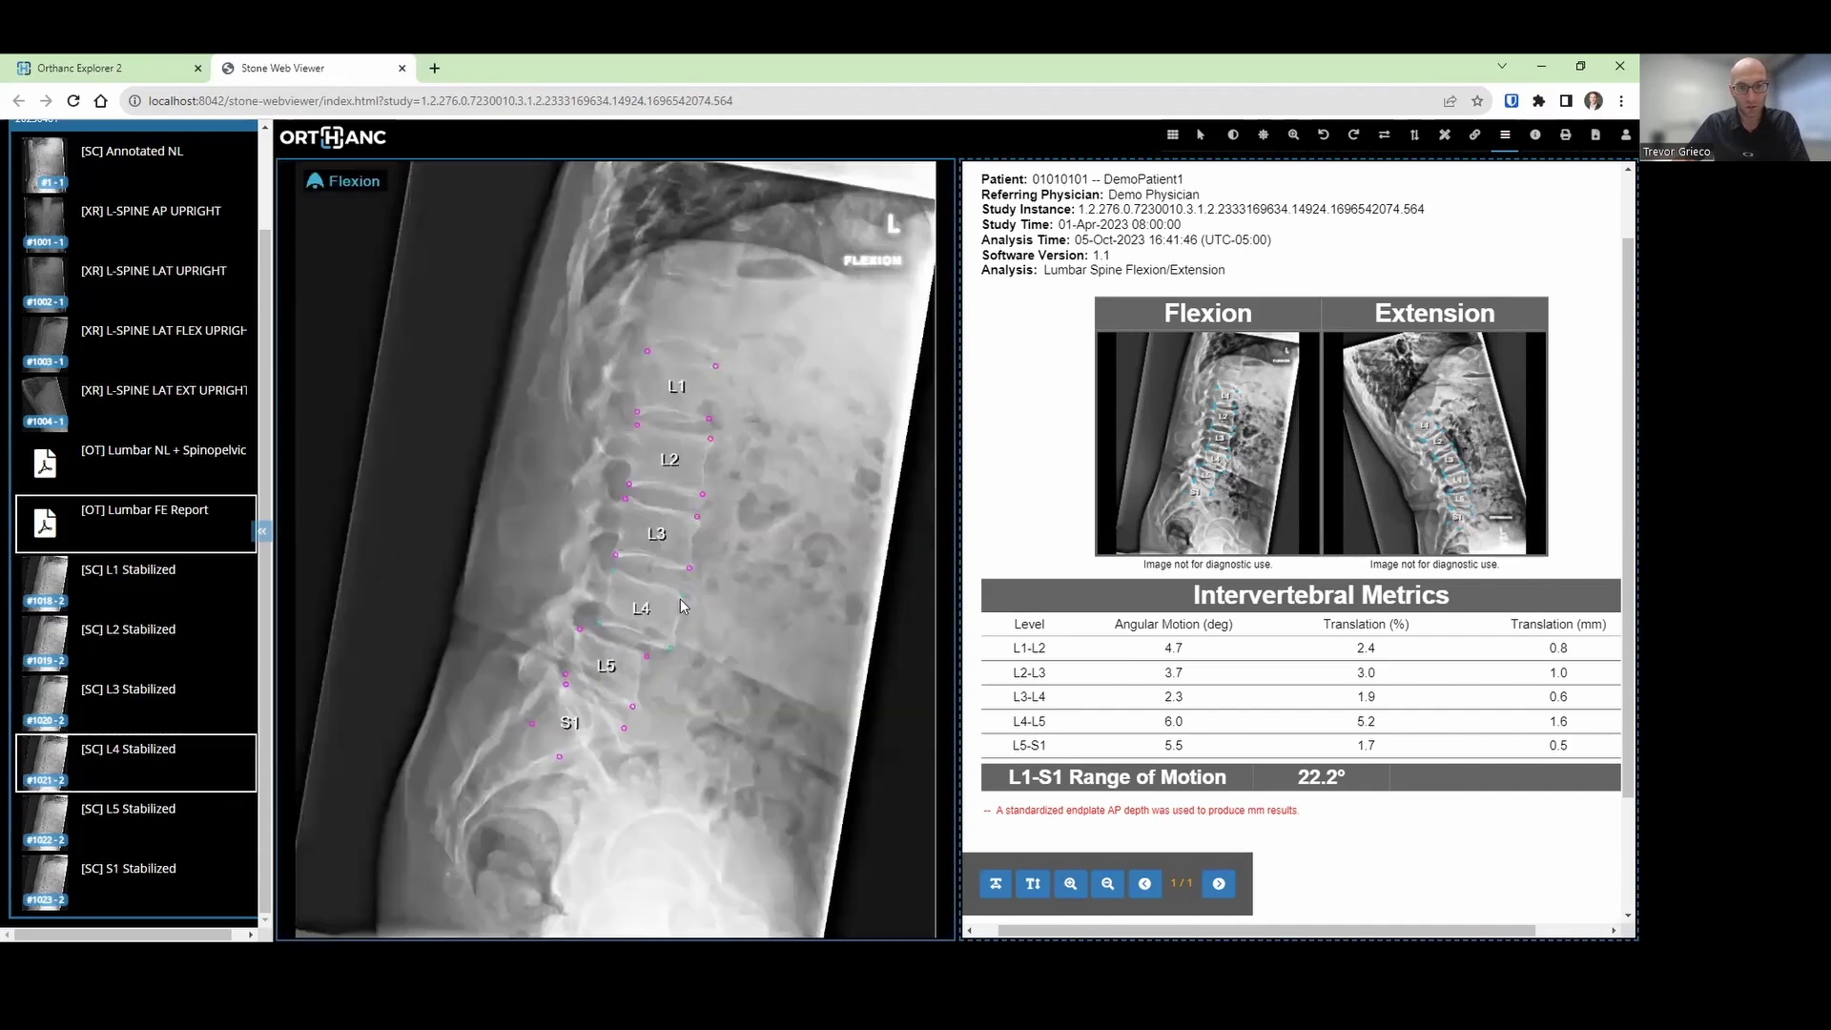
{"action": "left_click_drag", "start_coordinate": [683, 604], "coordinate": [643, 765]}
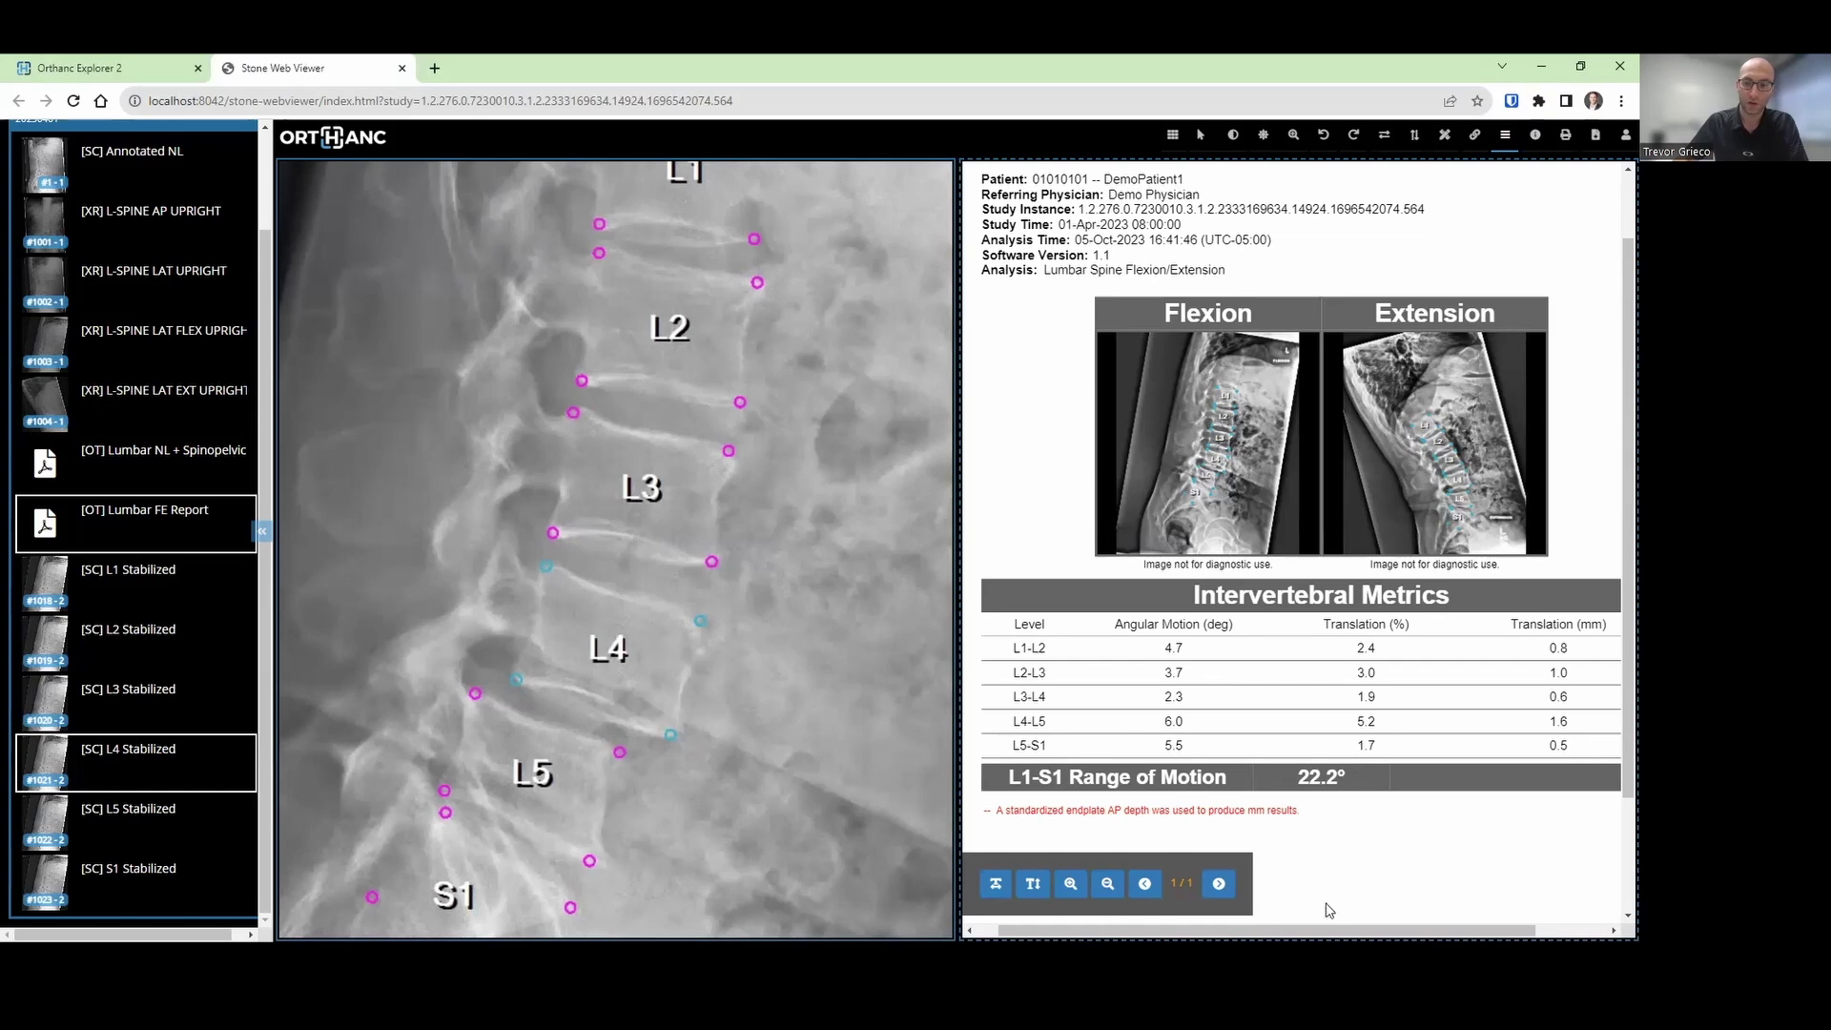
{"action": "left_click_drag", "start_coordinate": [1336, 931], "coordinate": [1335, 931]}
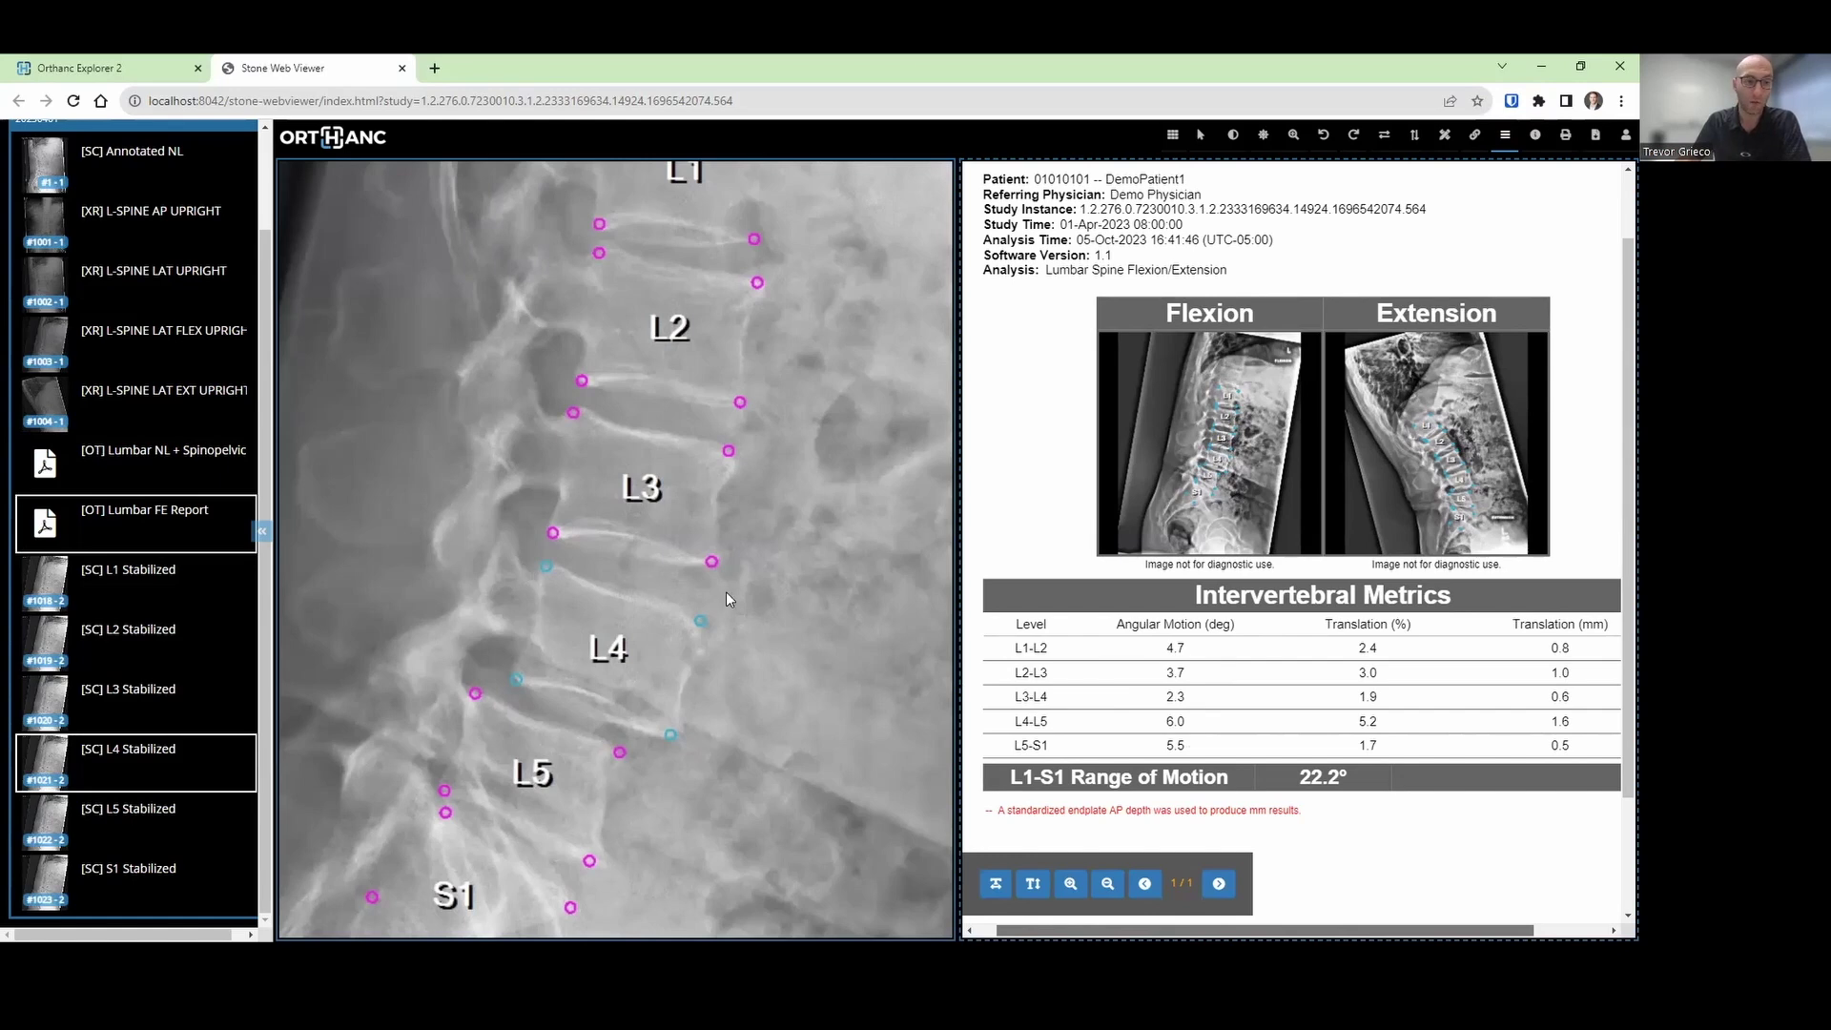
{"action": "left_click_drag", "start_coordinate": [553, 433], "coordinate": [568, 397]}
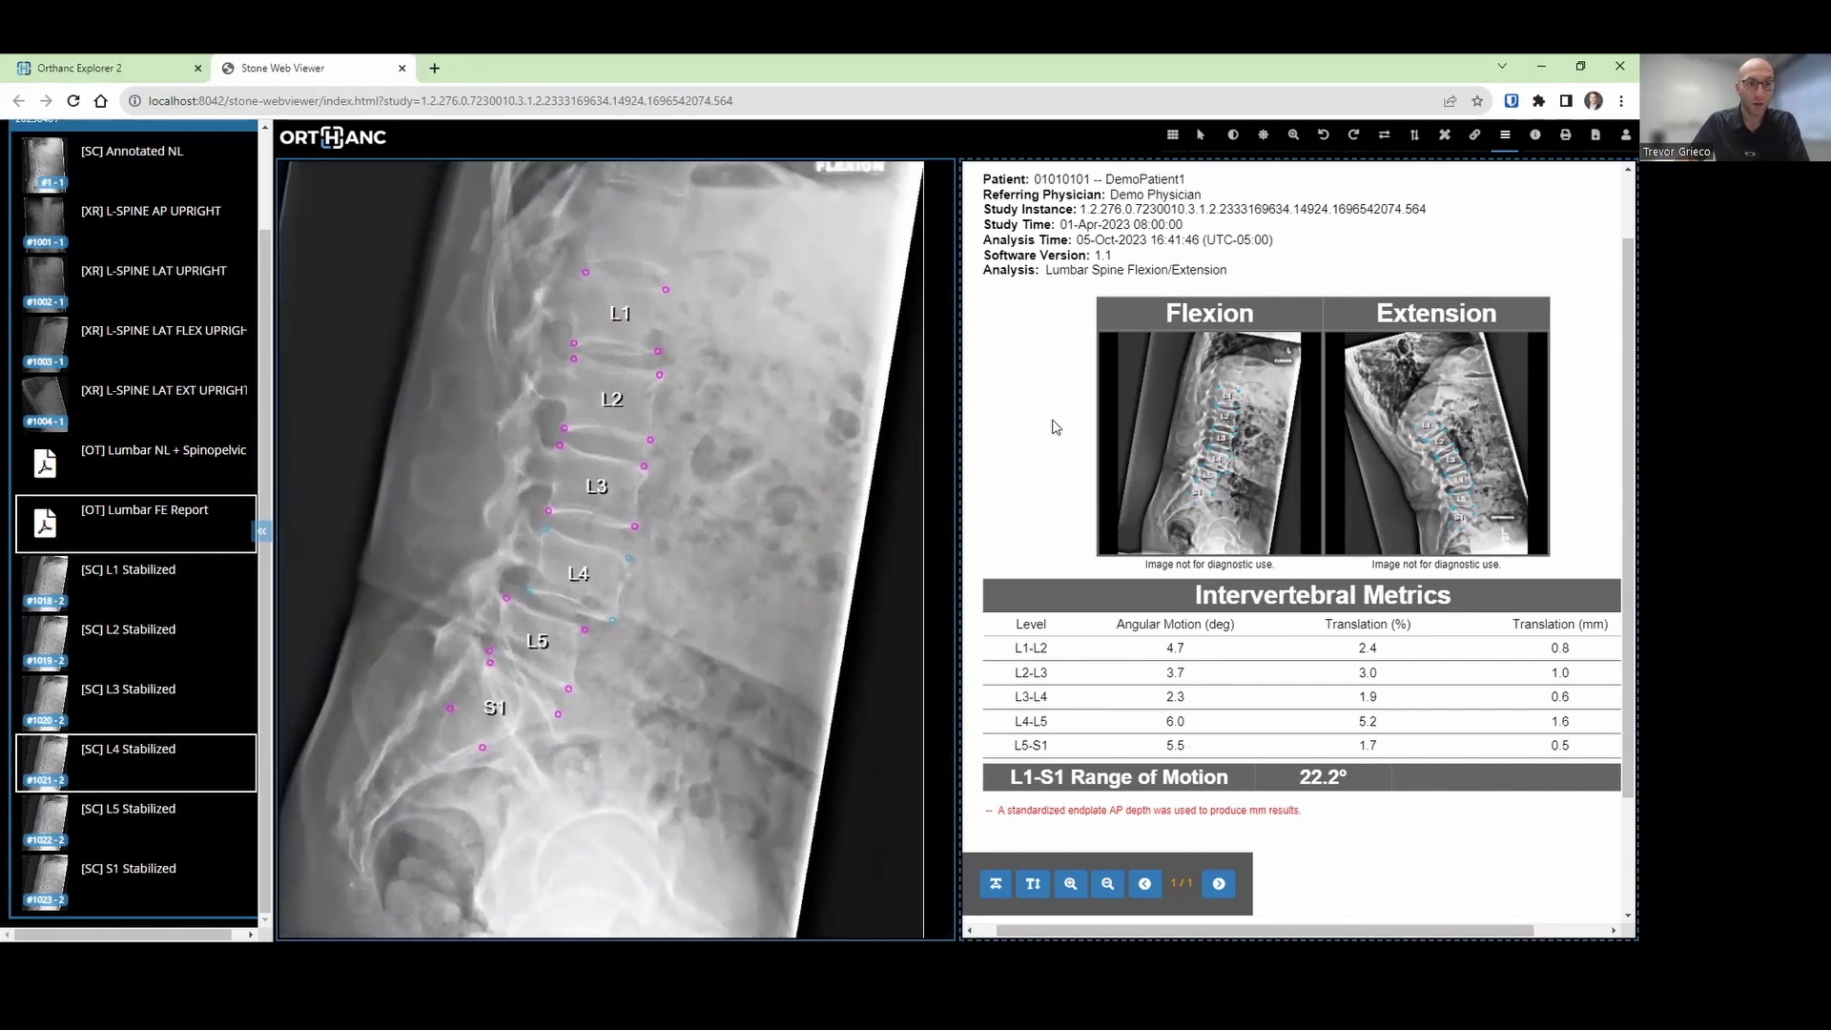
Step: Show the Lumbar NL + Spinopelvic report with the Annotated NL X-ray in the left viewport
{"action": "left_click", "coordinate": [159, 462]}
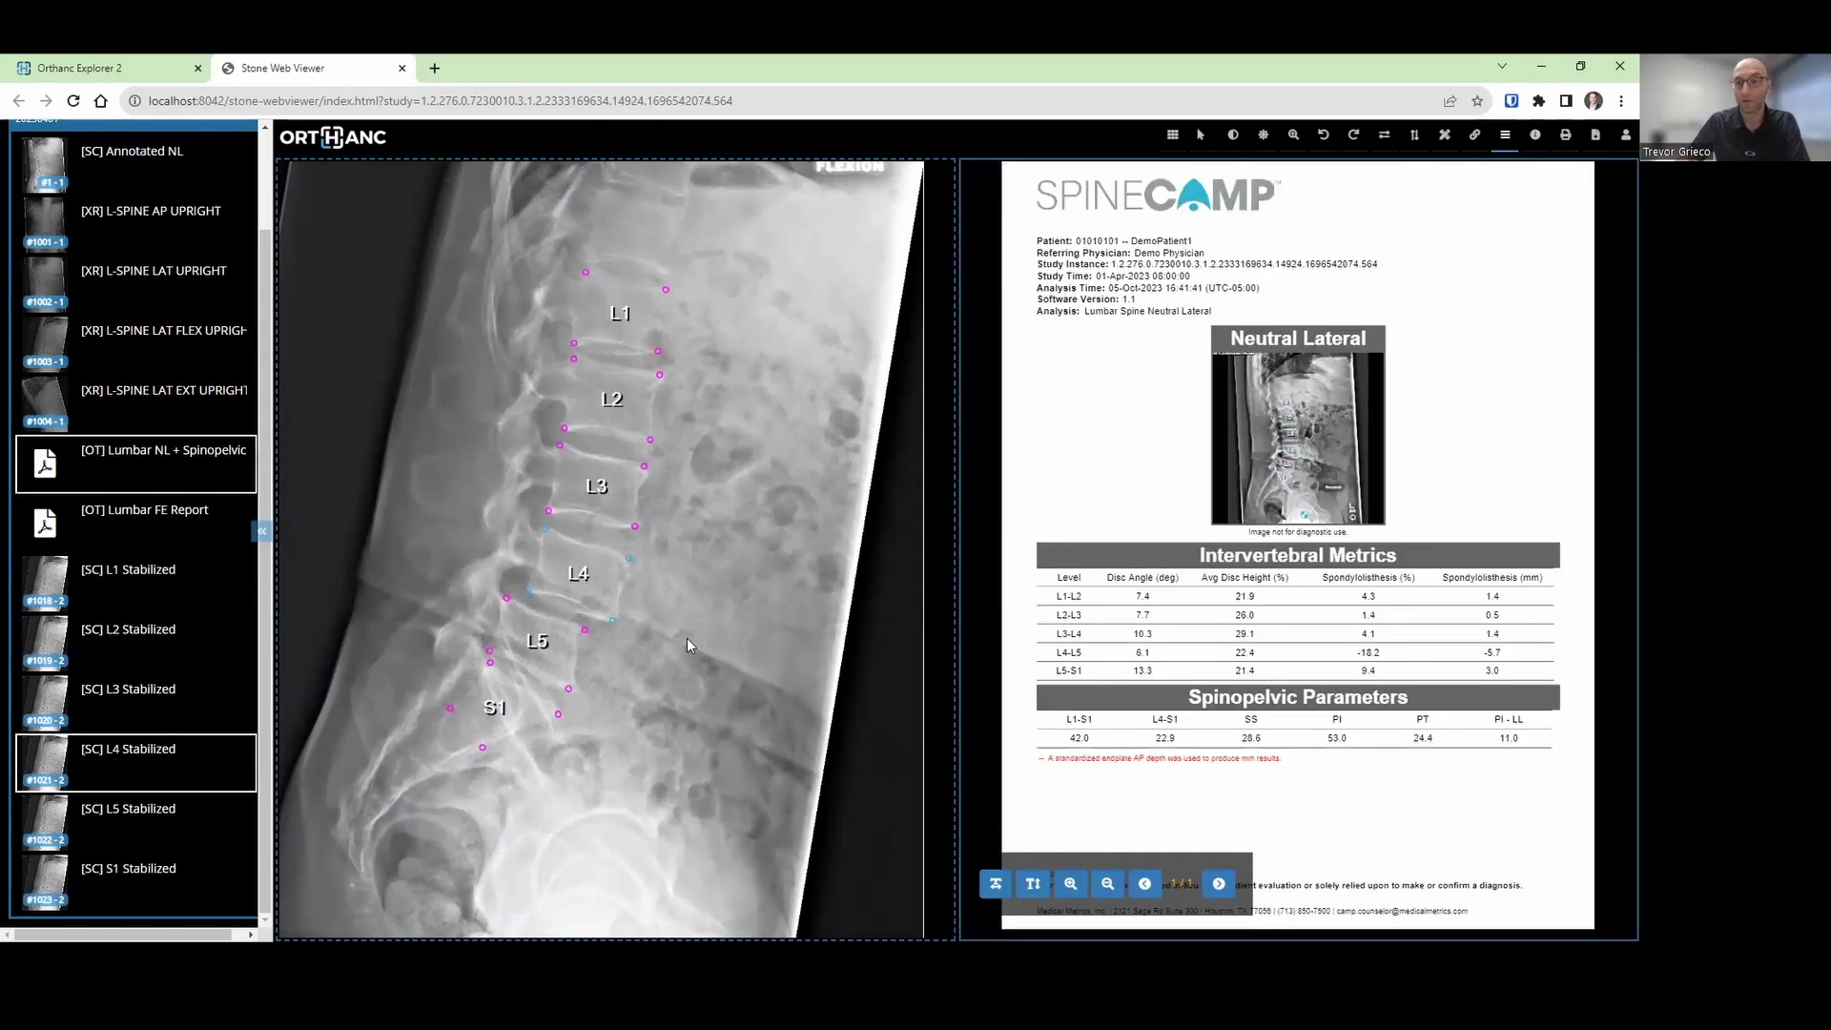
{"action": "left_click", "coordinate": [423, 472]}
{"action": "left_click", "coordinate": [185, 170]}
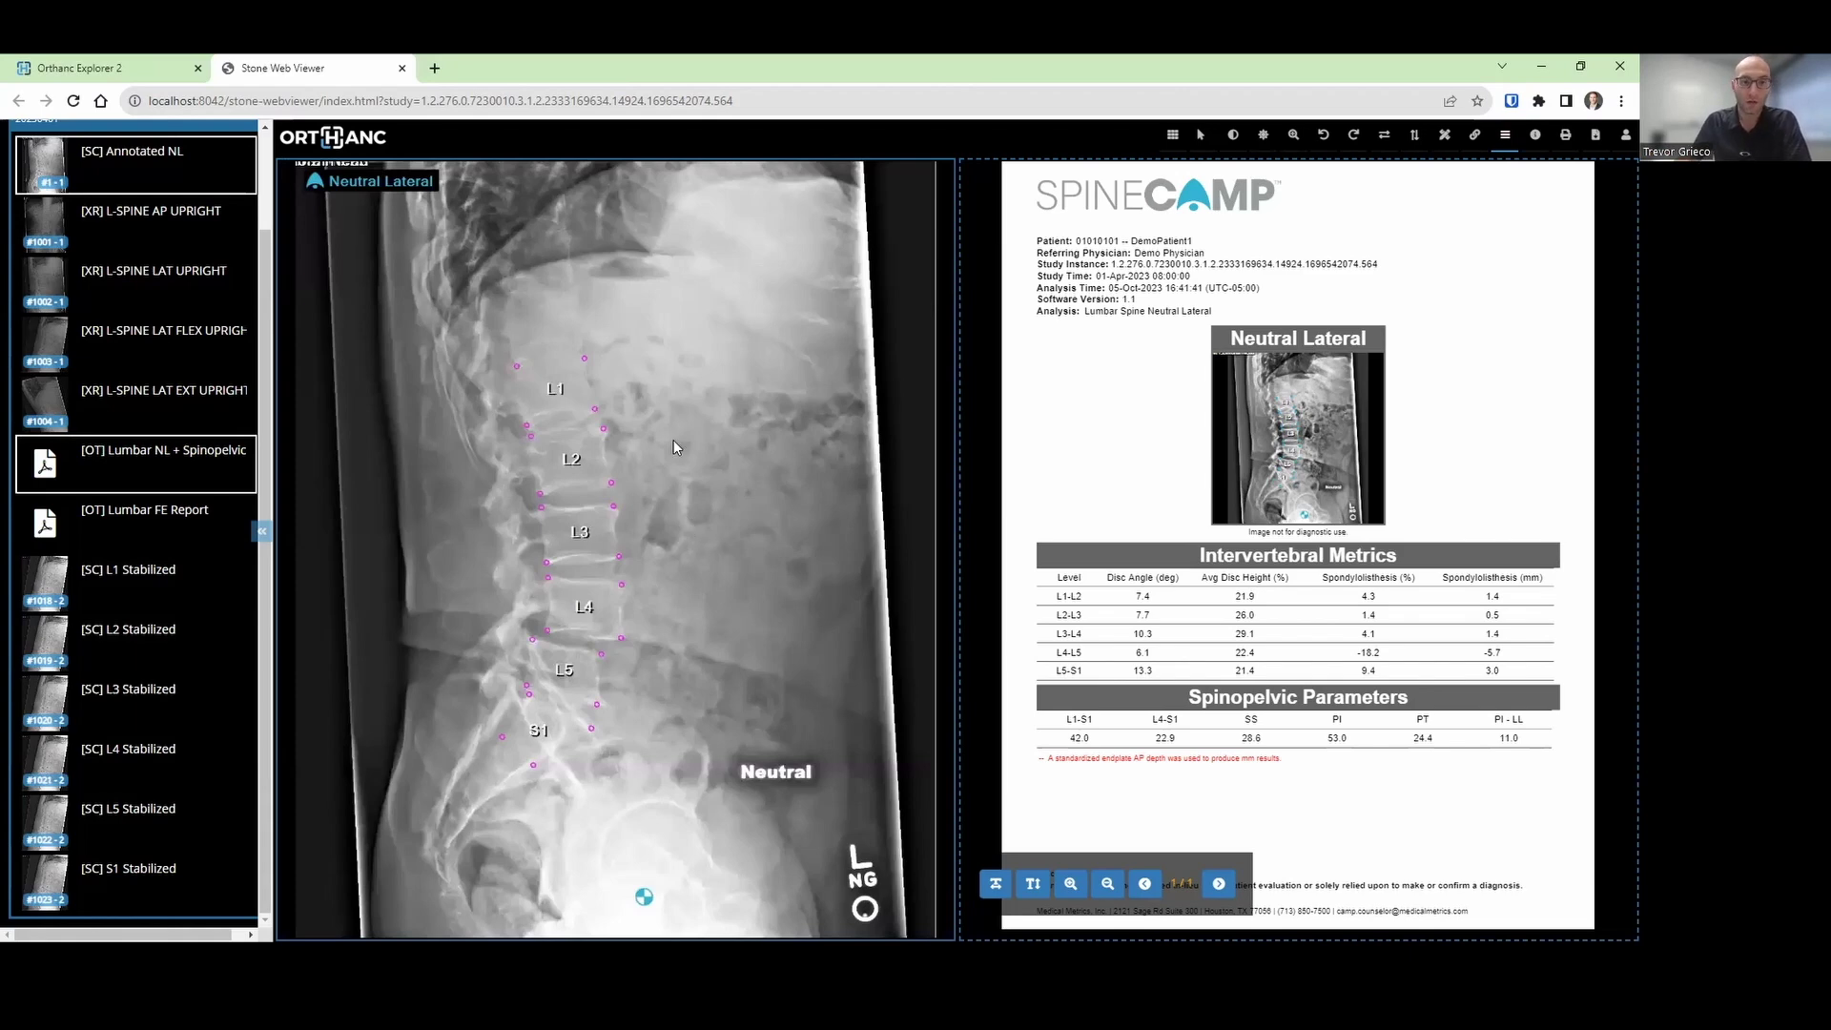
Step: Zoom and pan the neutral lateral X-ray to frame L1 through S1
{"action": "mouse_move", "coordinate": [695, 433]}
{"action": "left_mouse_down"}
{"action": "mouse_move", "coordinate": [685, 535]}
{"action": "mouse_move", "coordinate": [698, 444]}
{"action": "left_mouse_up"}
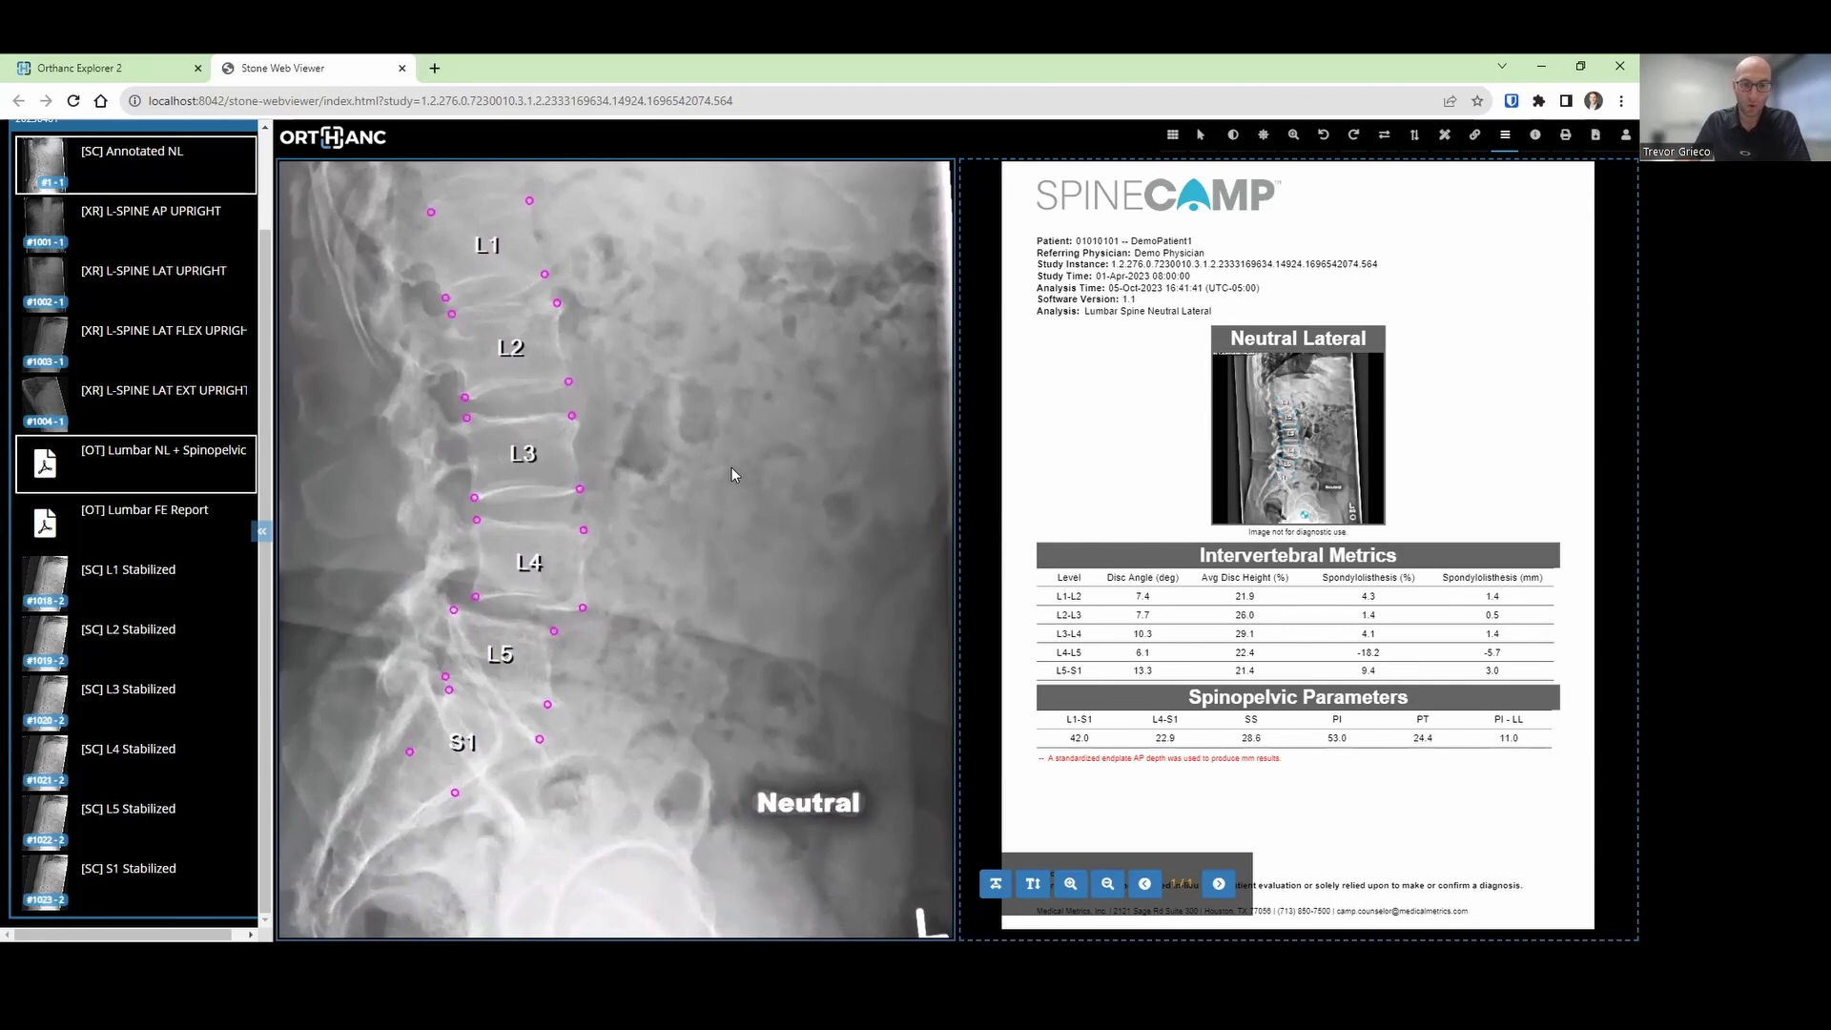
{"action": "left_click_drag", "start_coordinate": [736, 597], "coordinate": [706, 454]}
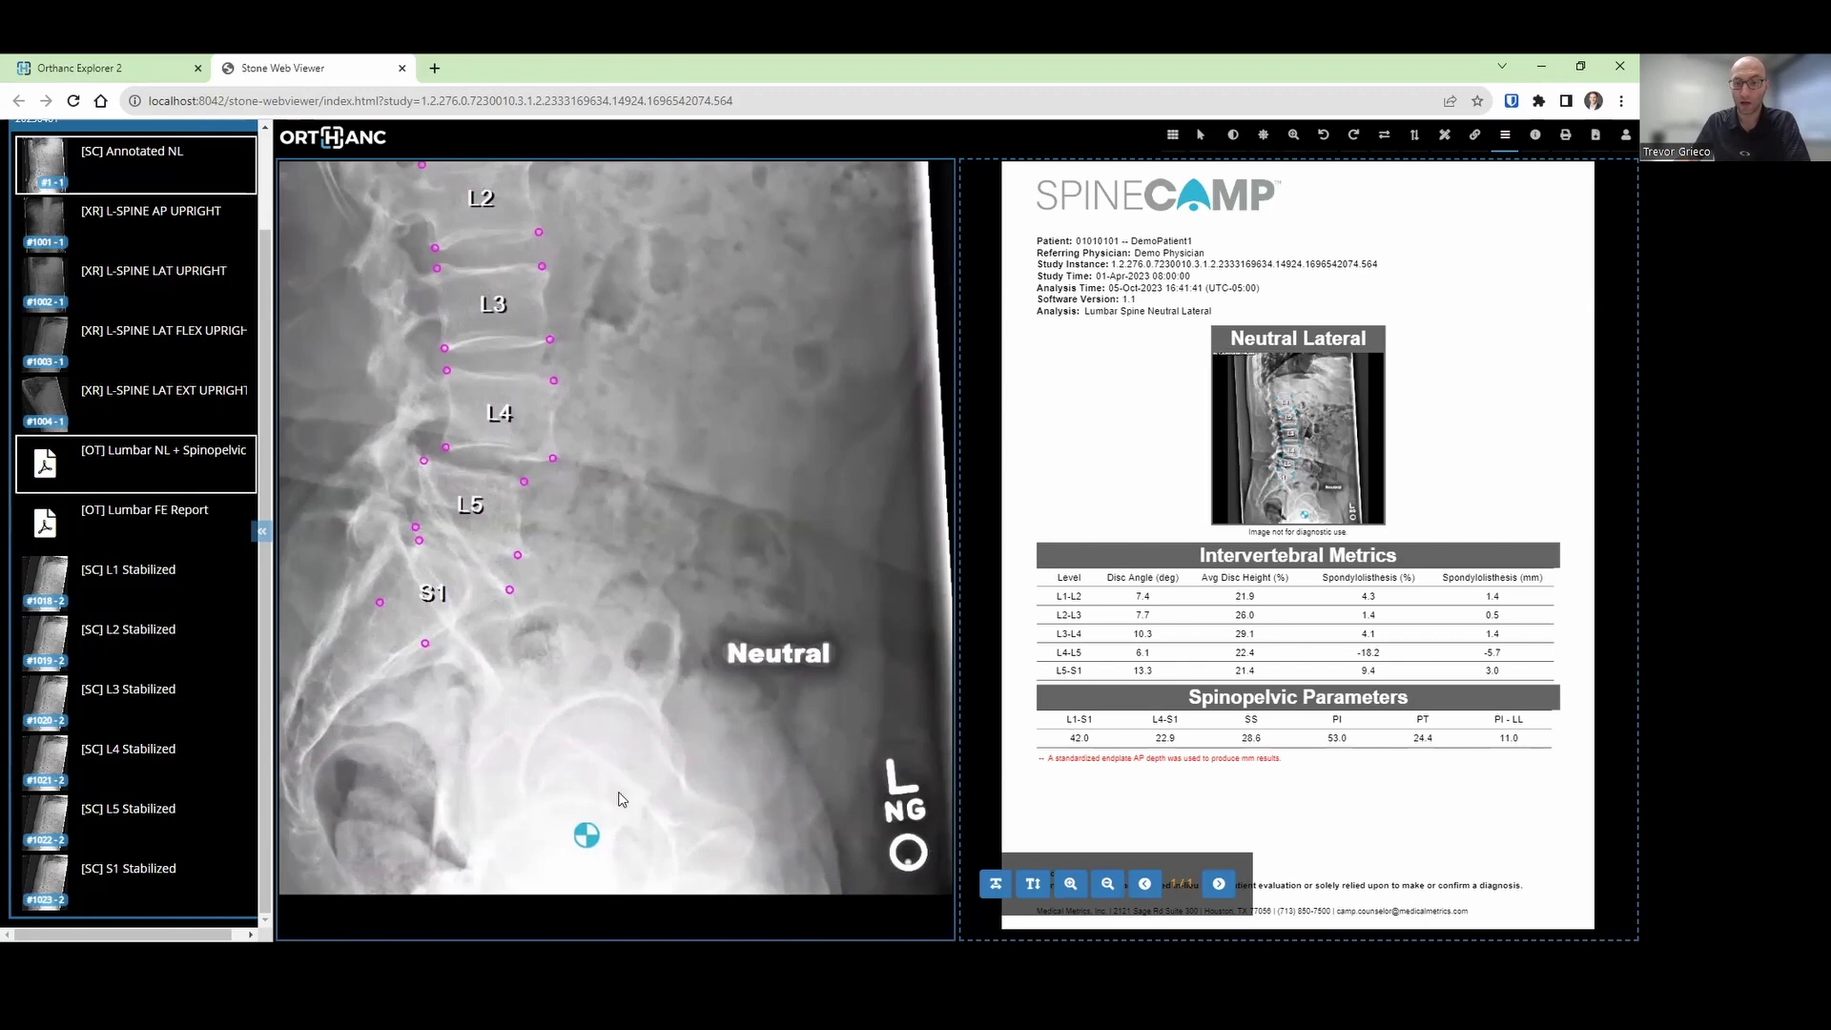
{"action": "left_click_drag", "start_coordinate": [669, 581], "coordinate": [728, 715]}
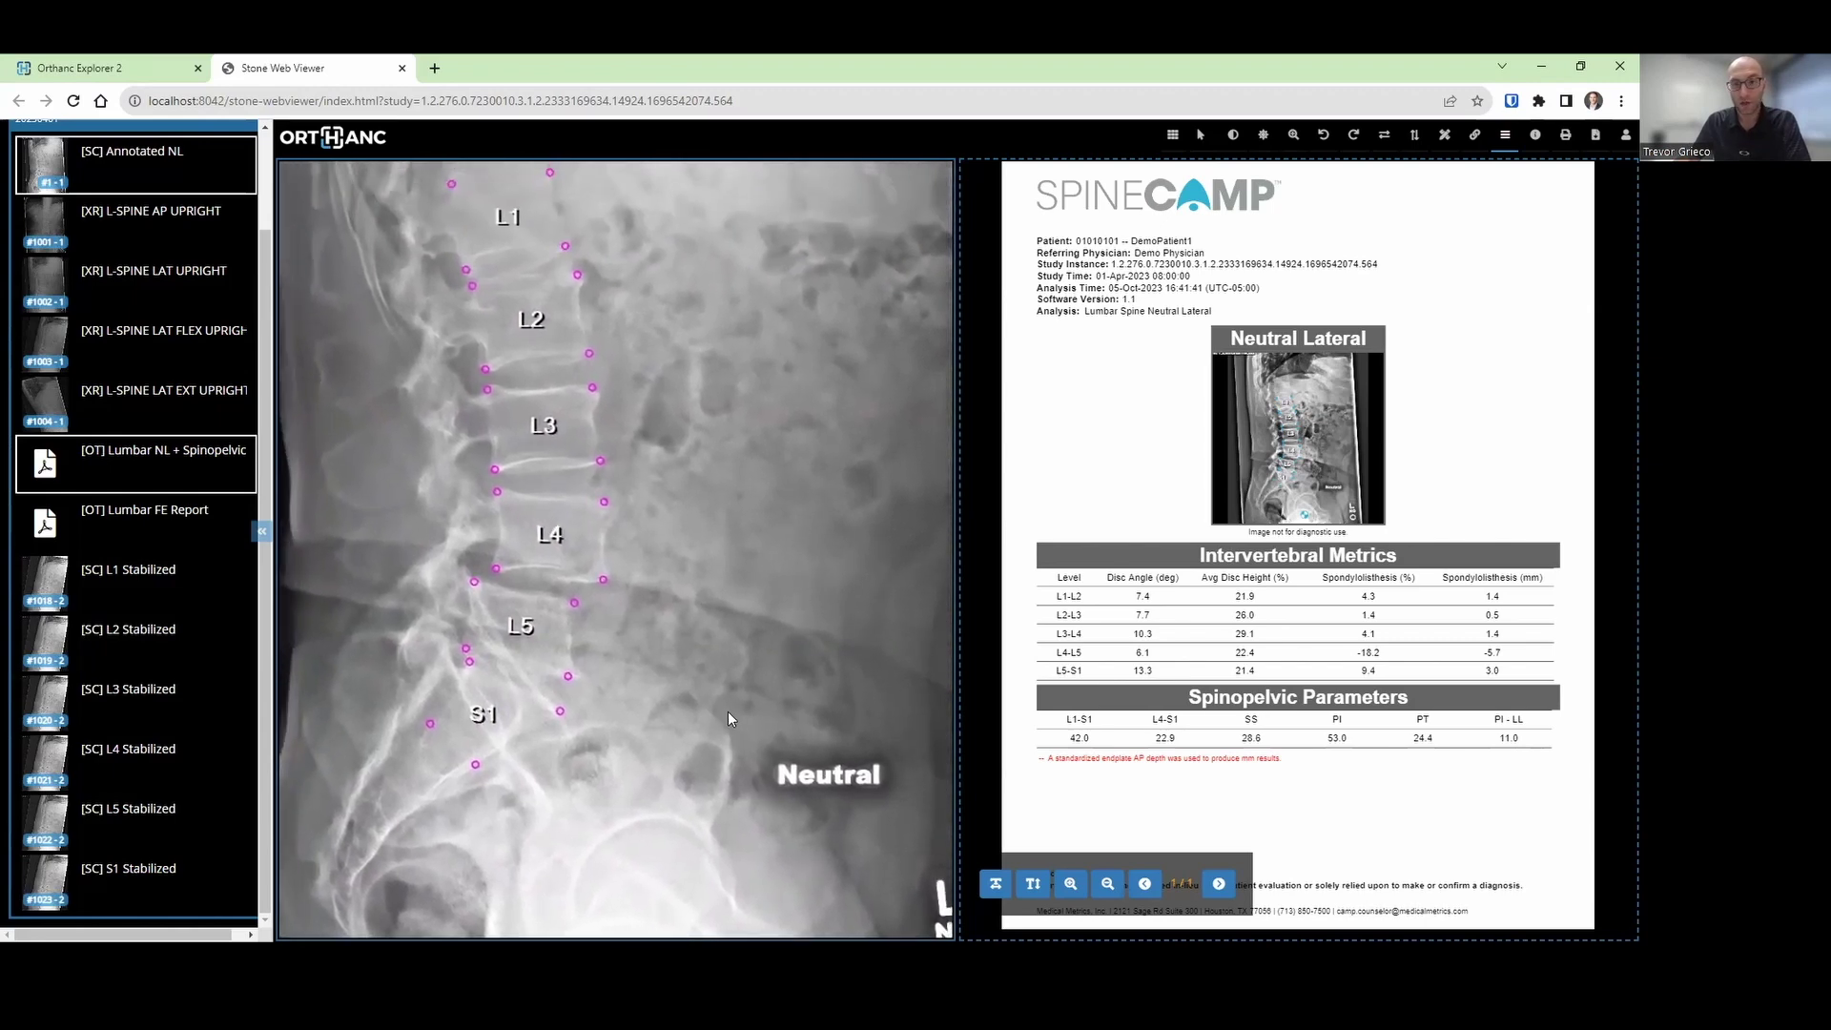
Step: Enlarge and review the Neutral Lateral report tables, then minimize the browser to the Actionable Insights slide
{"action": "left_click", "coordinate": [1068, 885]}
{"action": "scroll", "coordinate": [1247, 773], "scroll_direction": "down", "scroll_amount": 1}
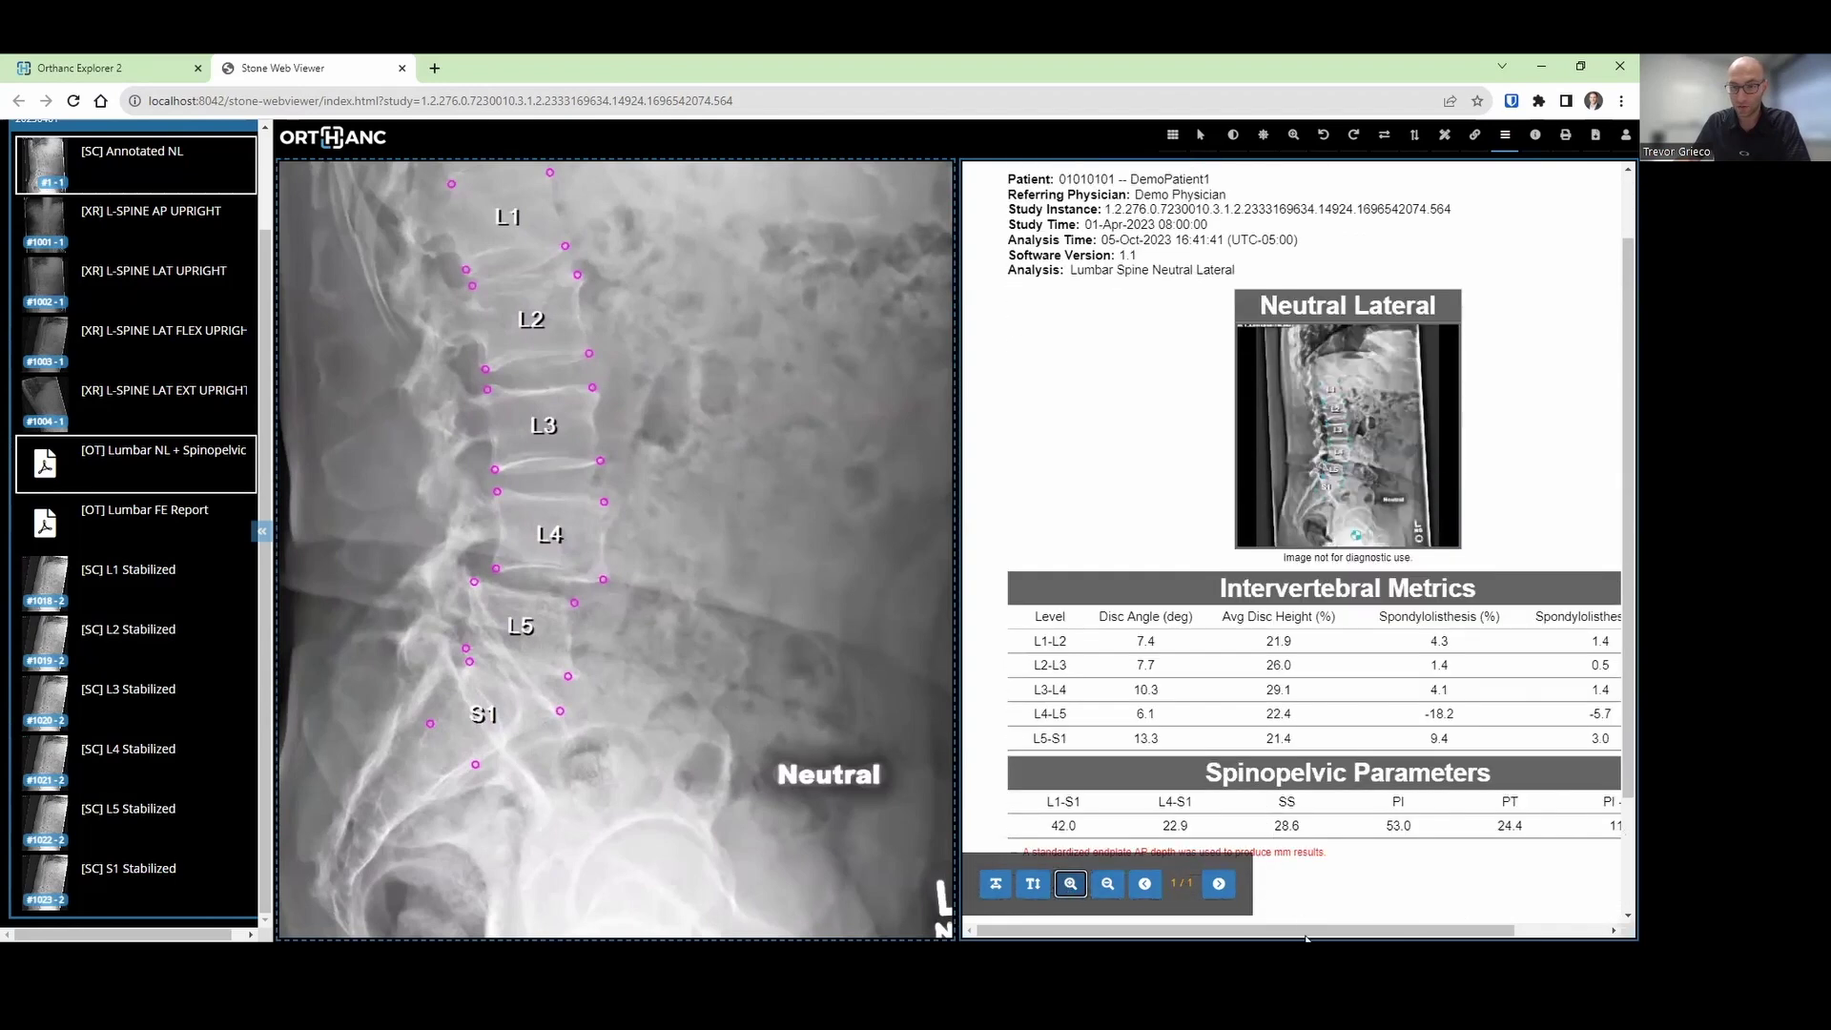
{"action": "left_click_drag", "start_coordinate": [1306, 931], "coordinate": [1360, 917]}
{"action": "scroll", "coordinate": [1188, 778], "scroll_direction": "down", "scroll_amount": 1}
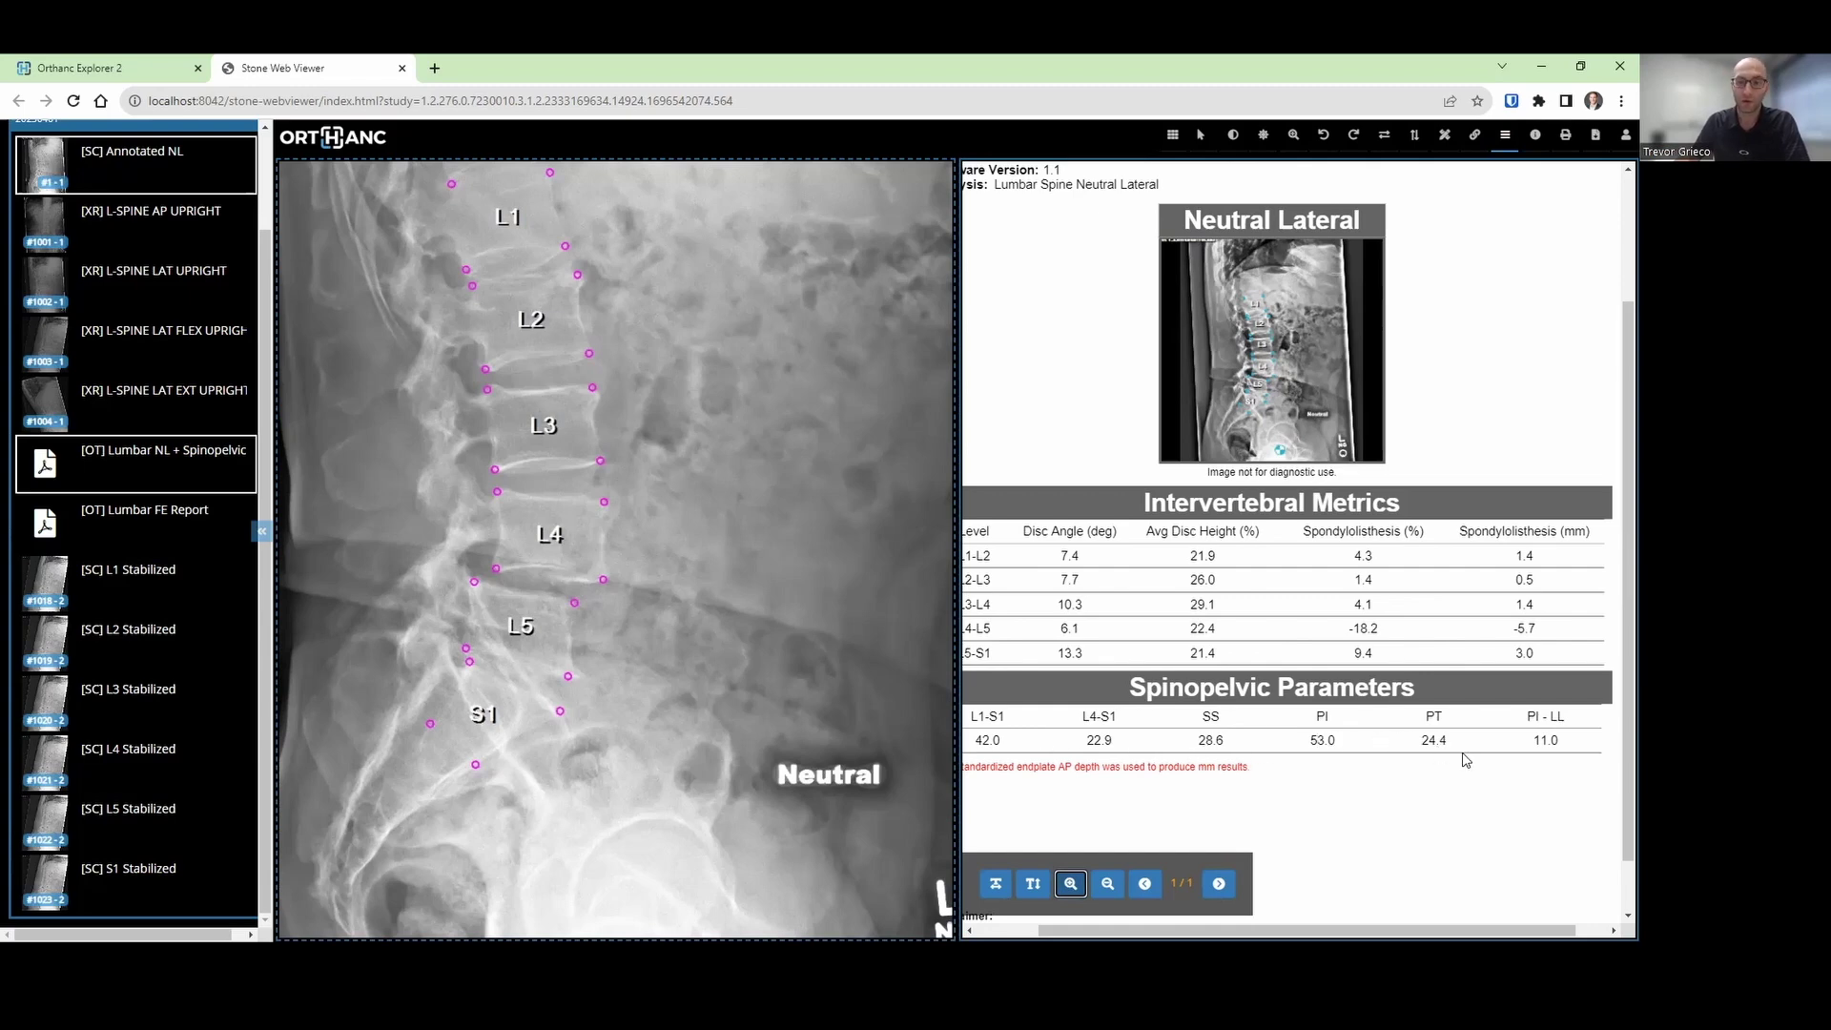
{"action": "left_click_drag", "start_coordinate": [1410, 937], "coordinate": [1354, 937]}
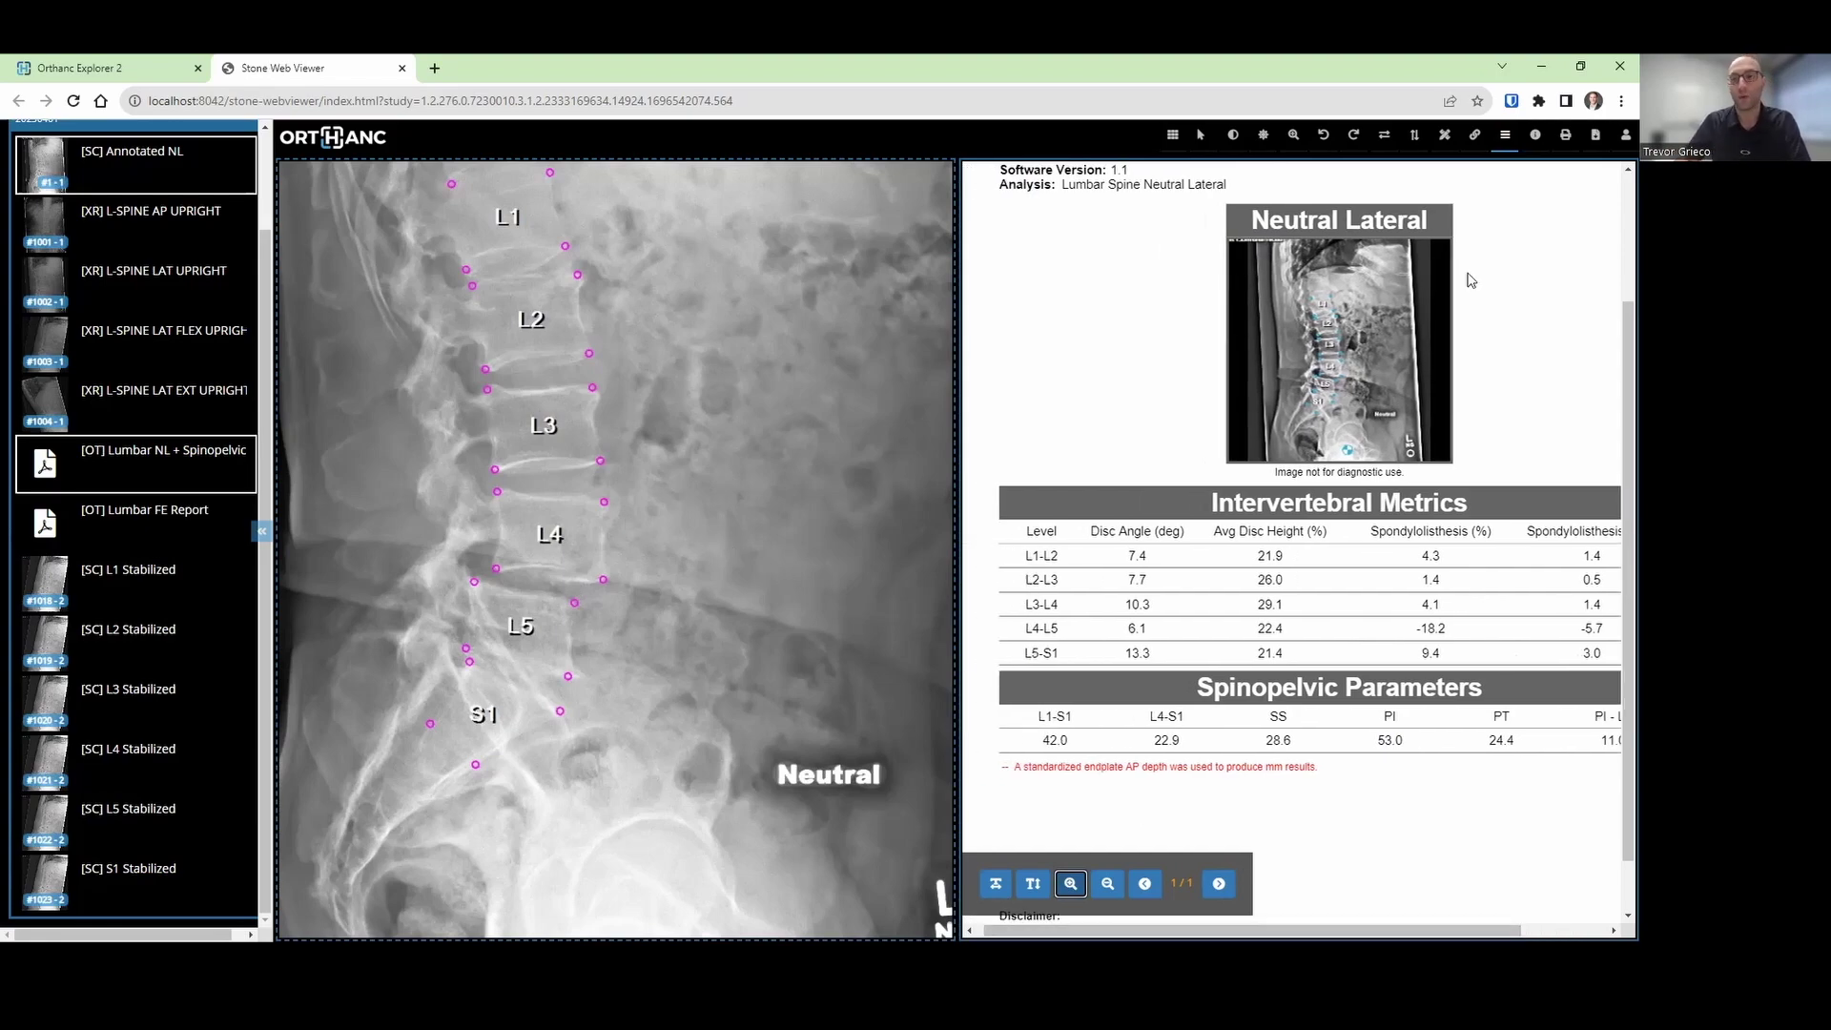
{"action": "left_click", "coordinate": [1542, 67]}
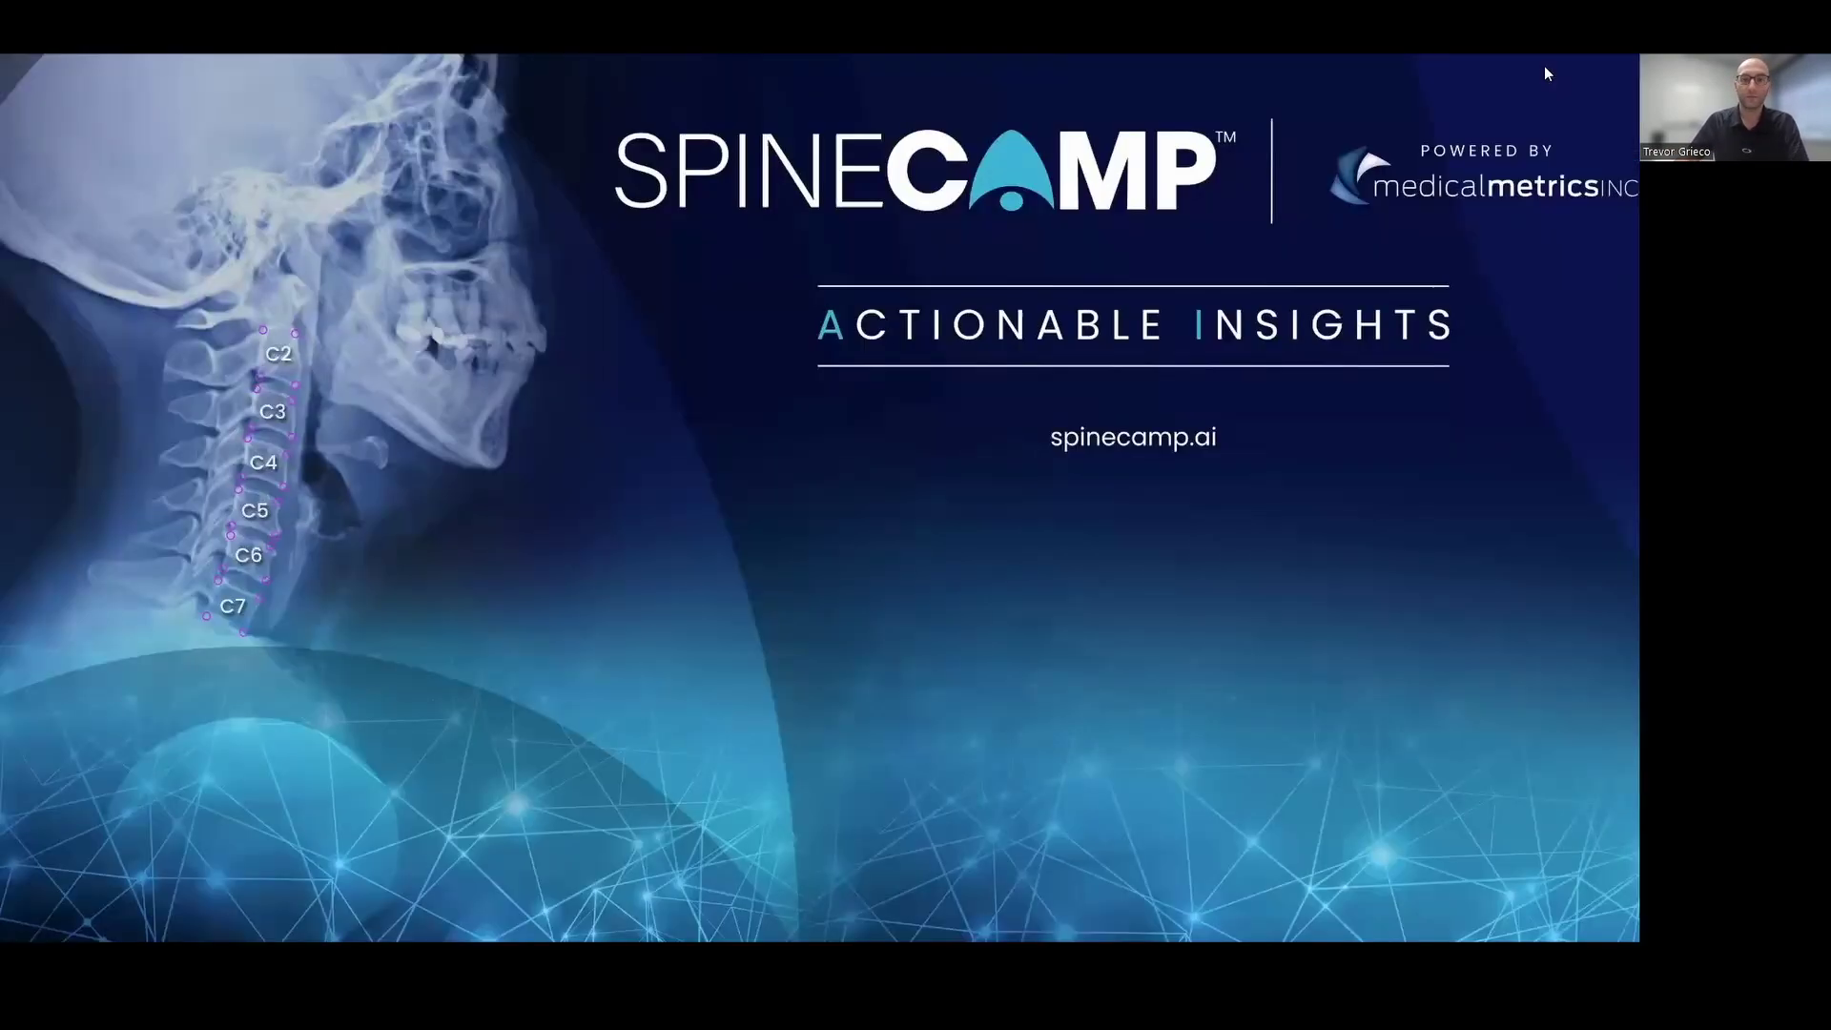